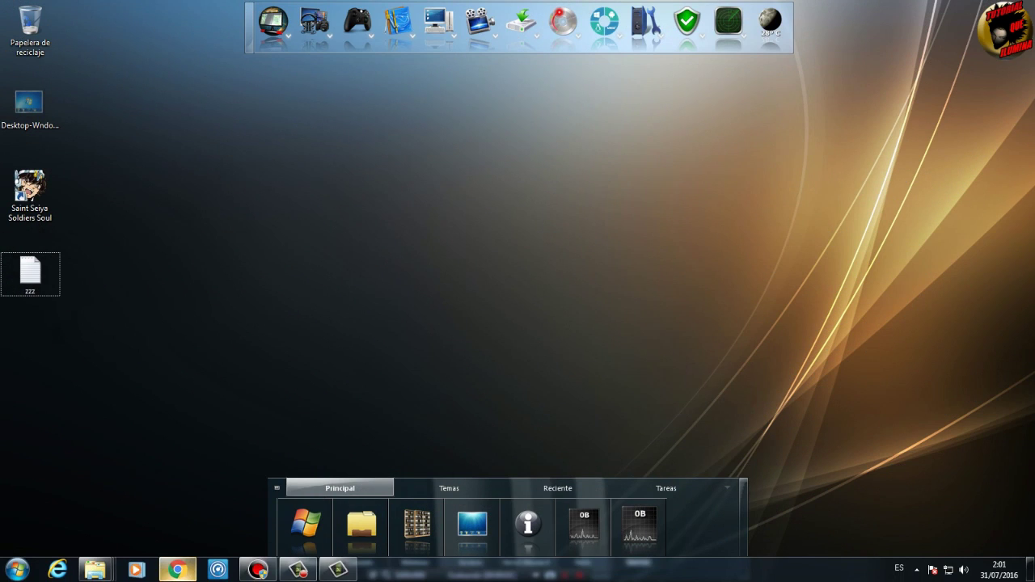
# Step: Search for regedit and open the Registry Editor
pyautogui.click(17, 569)
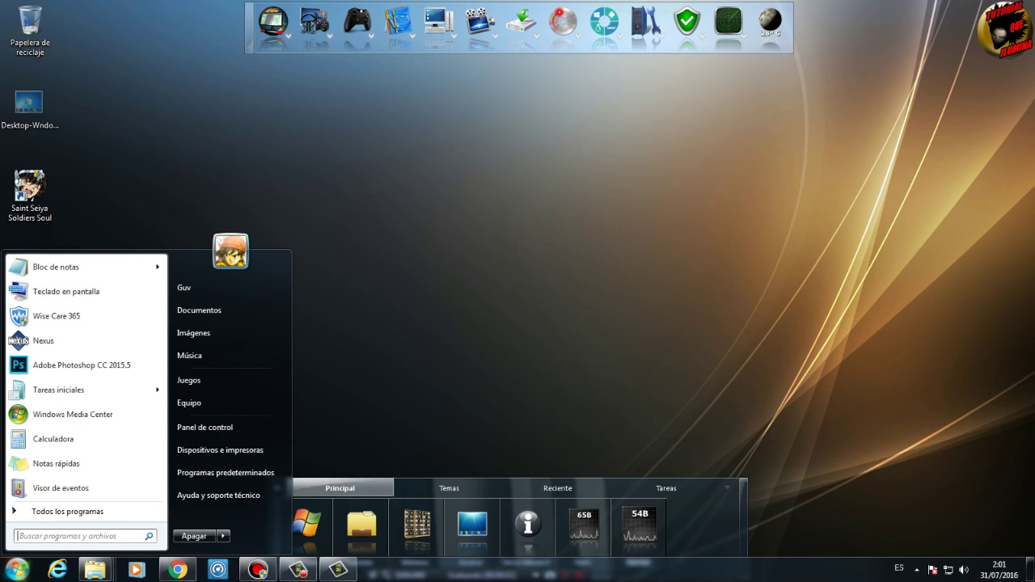
pyautogui.write('re')
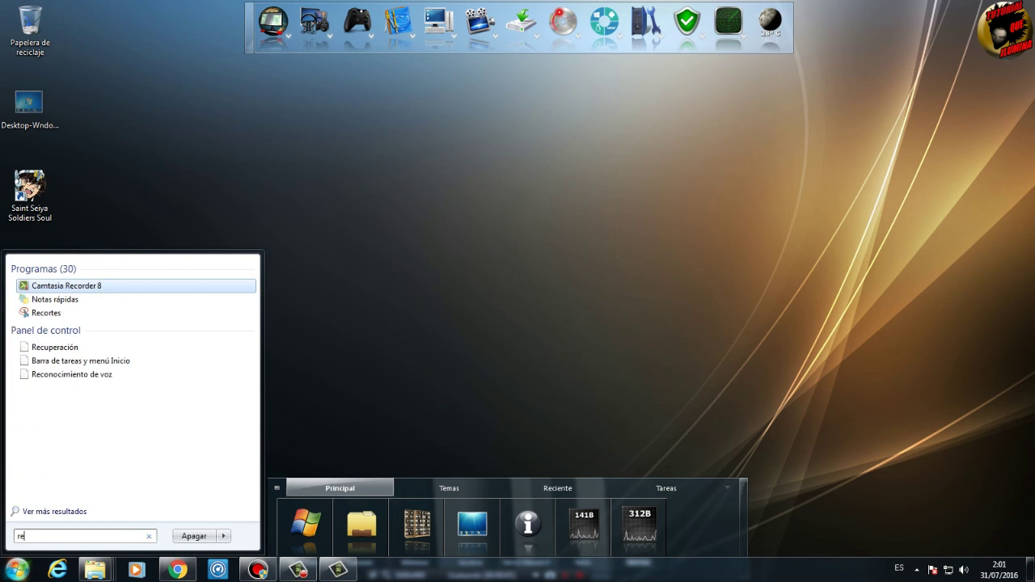
pyautogui.write('gedit')
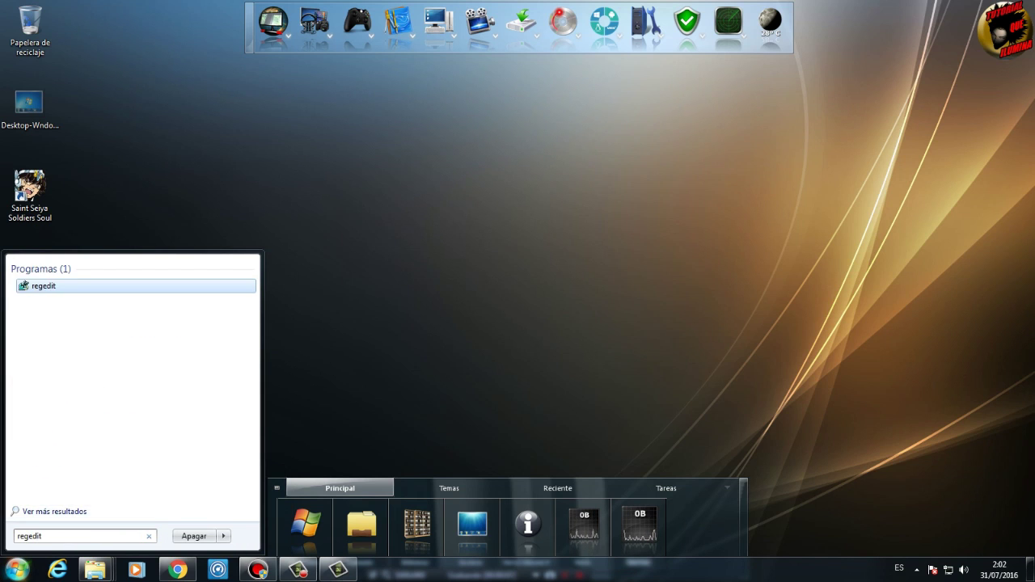
pyautogui.click(51, 286)
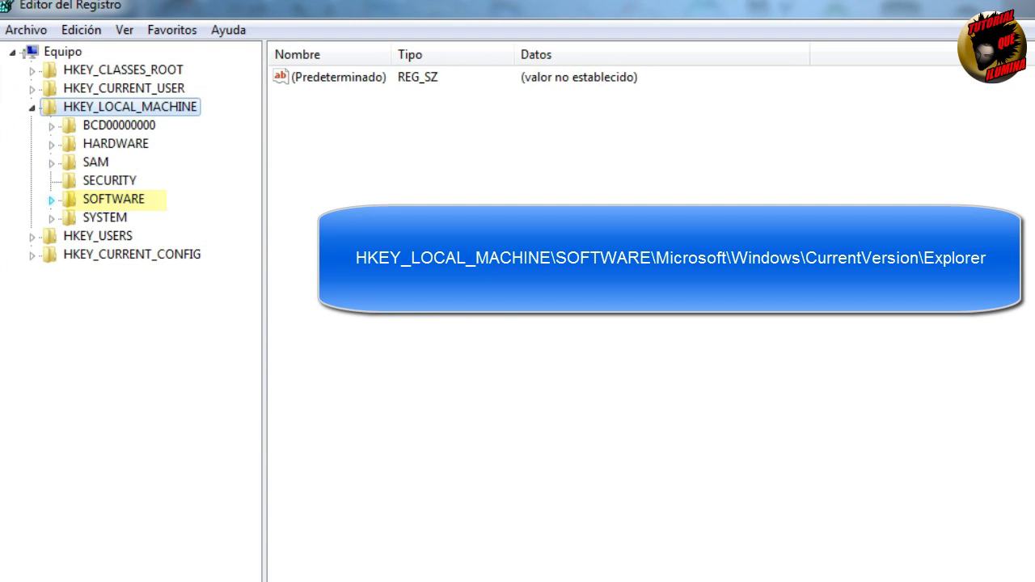
# Step: Navigate to HKEY_LOCAL_MACHINE\SOFTWARE\Microsoft\Windows\CurrentVersion\Explorer and select the Explorer key
pyautogui.click(51, 199)
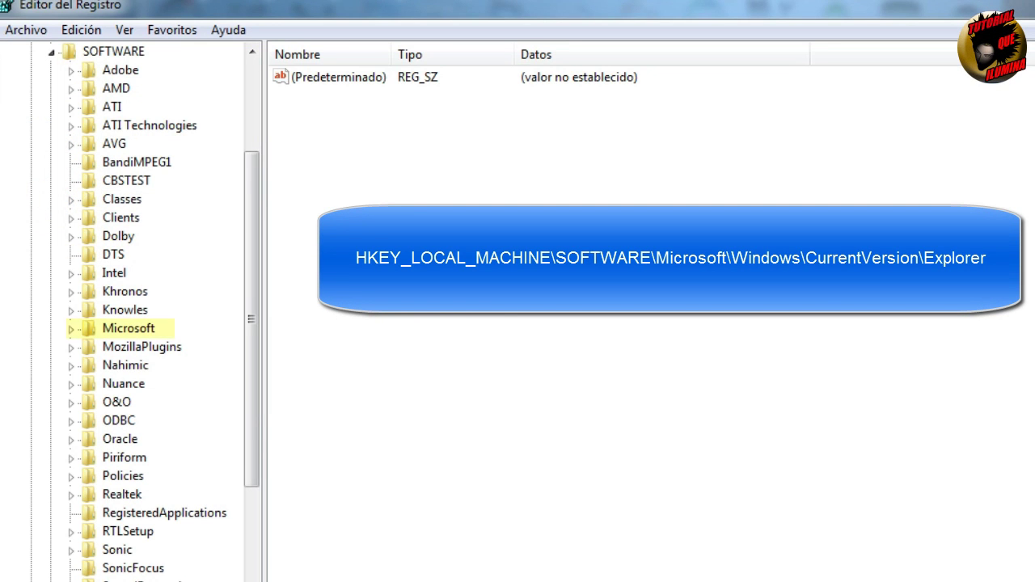
pyautogui.click(119, 329)
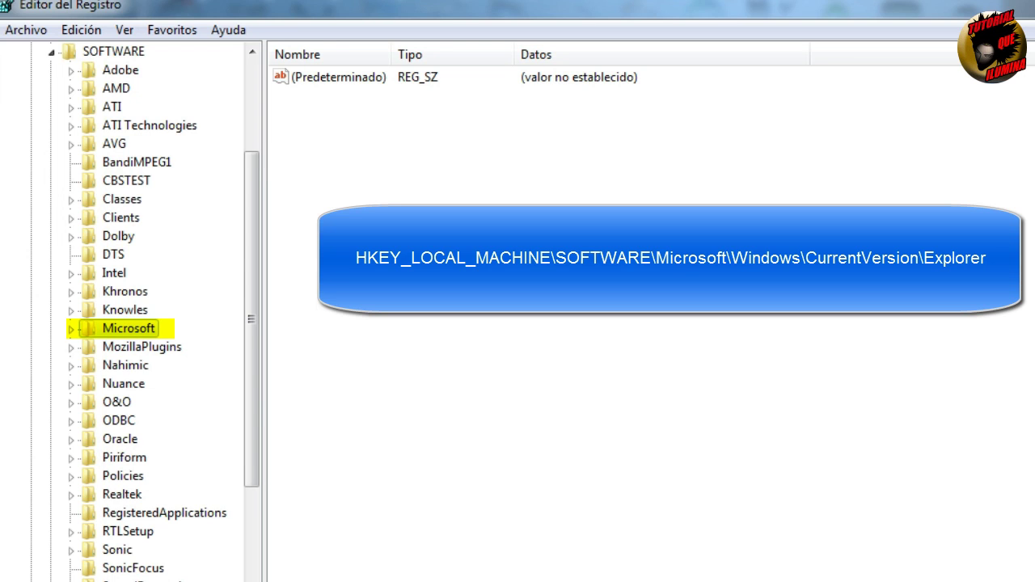
pyautogui.click(71, 328)
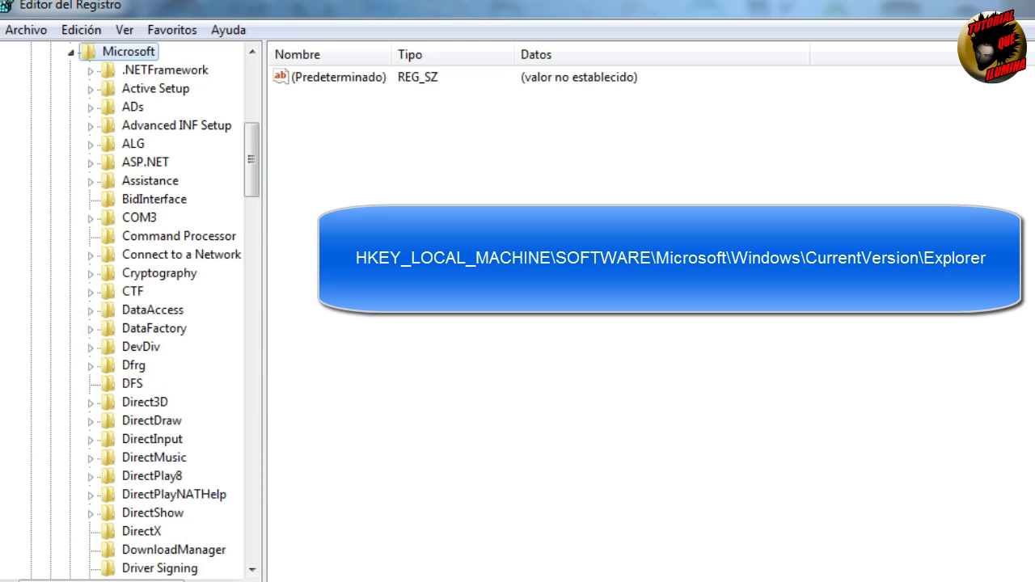
pyautogui.press('w')
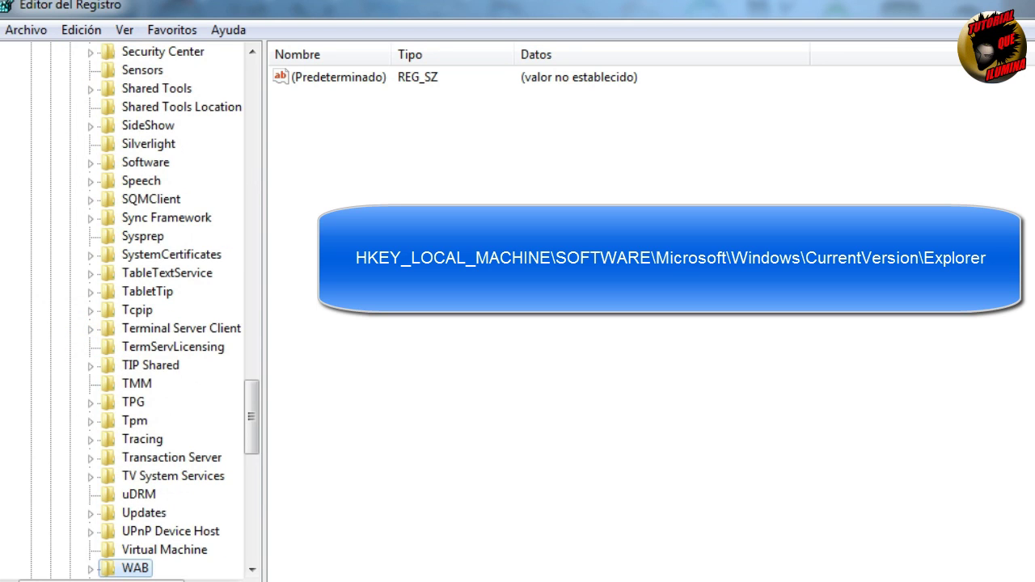
pyautogui.scroll(-4, 202, 501)
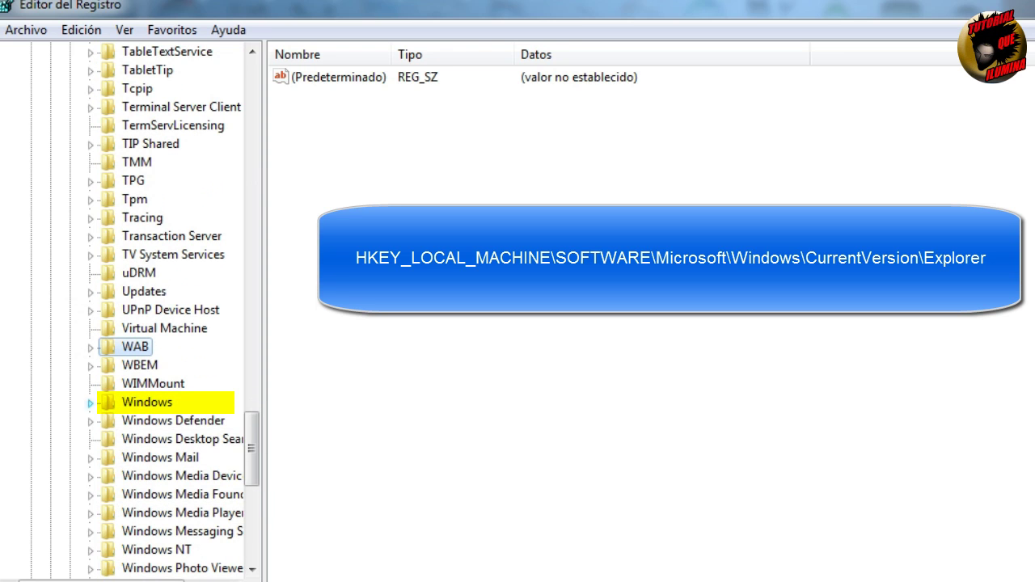
pyautogui.click(91, 402)
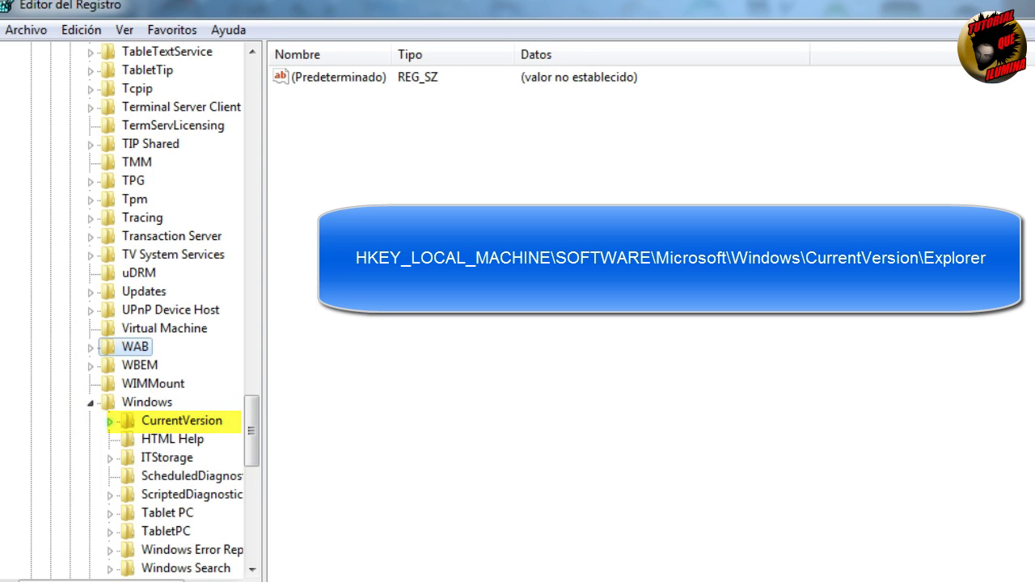
pyautogui.click(110, 421)
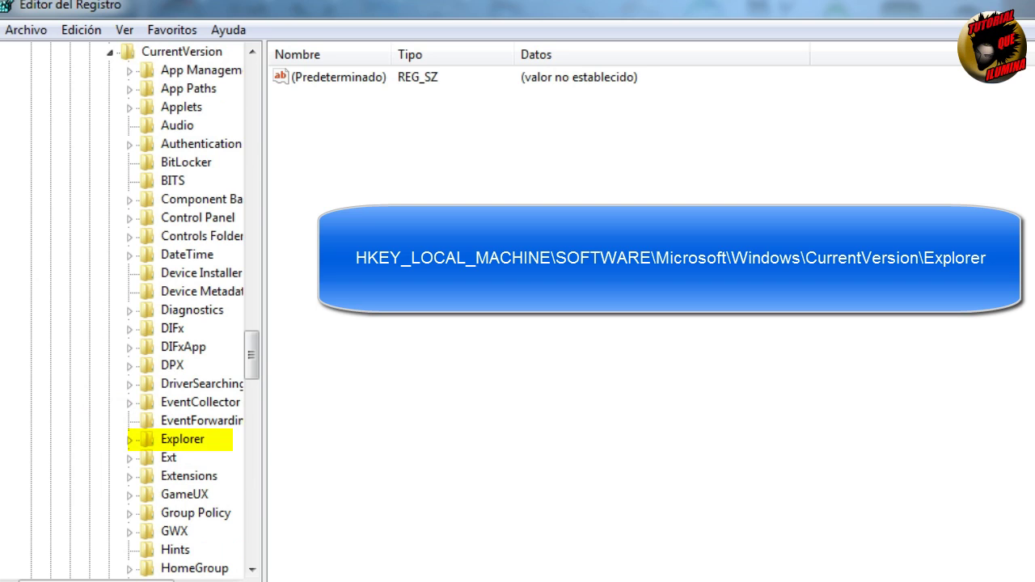
pyautogui.click(129, 439)
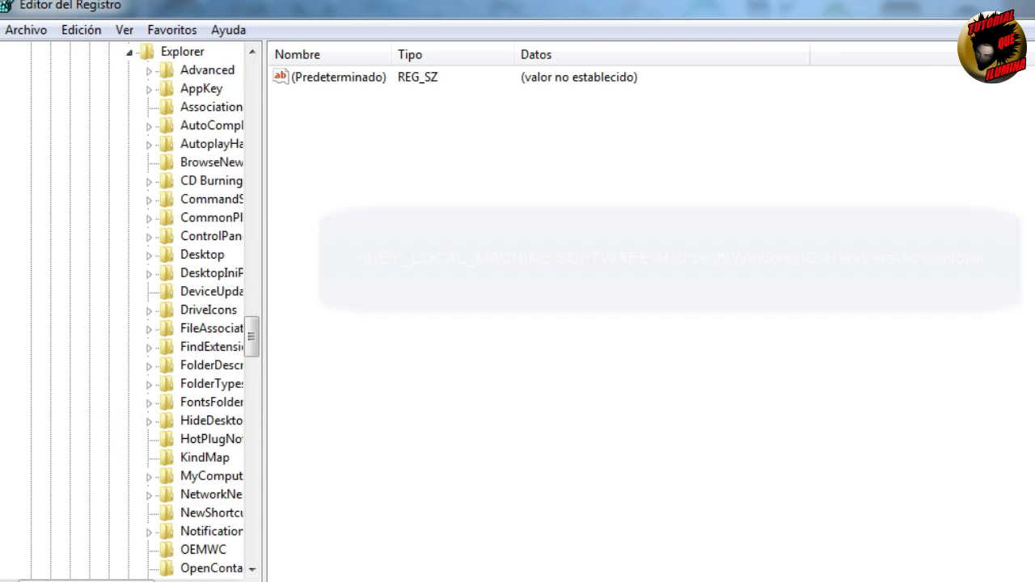
pyautogui.click(107, 89)
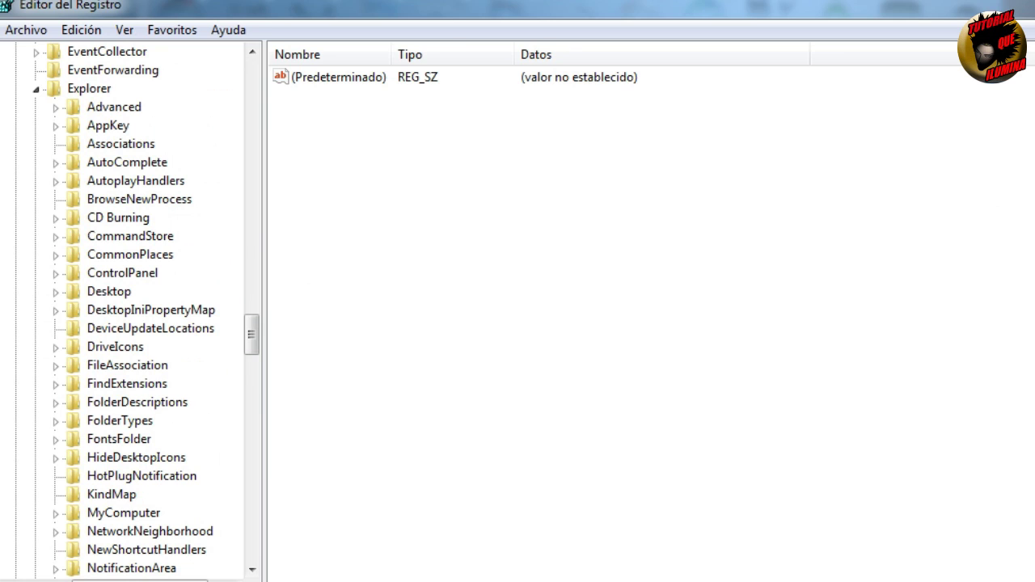
pyautogui.click(102, 88)
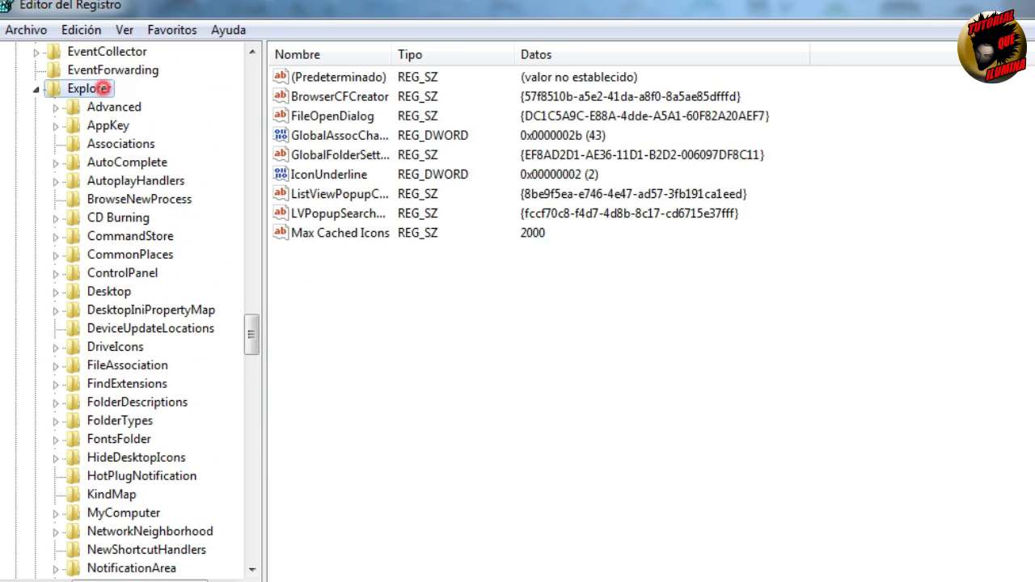
# Step: Expand the DriveIcons key under Explorer and select its C subkey
pyautogui.rightClick(103, 91)
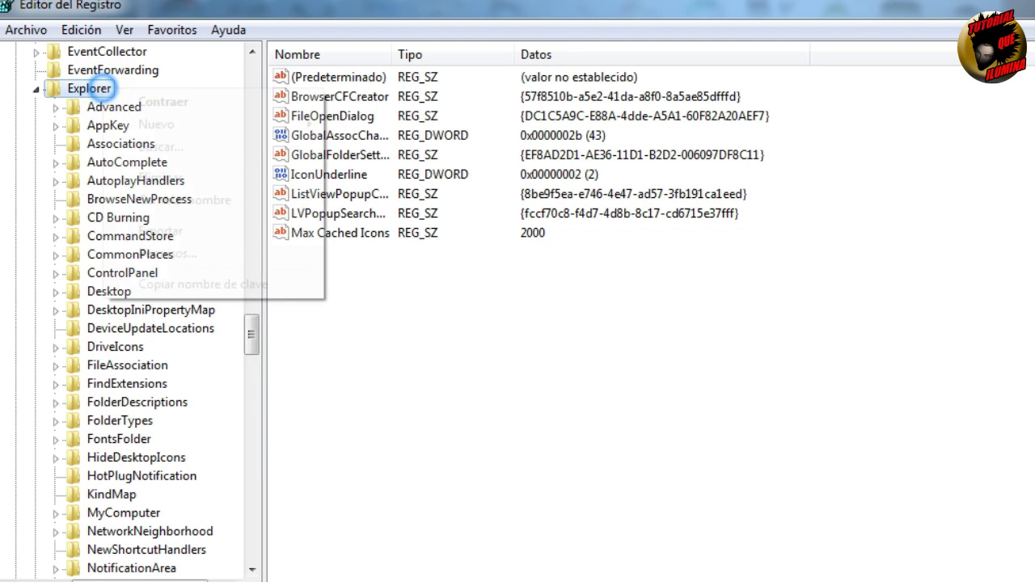
pyautogui.moveTo(202, 124)
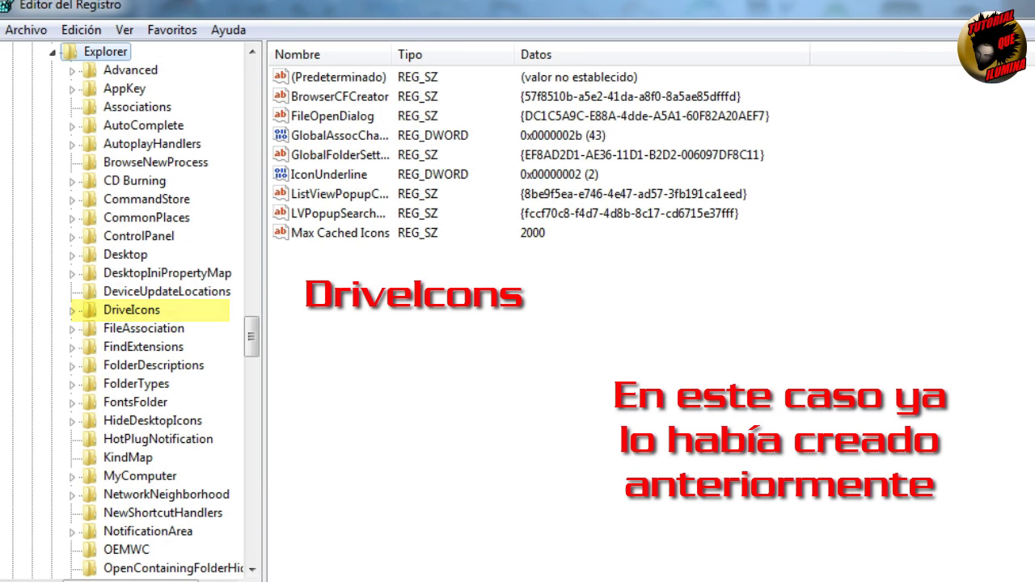
pyautogui.click(122, 310)
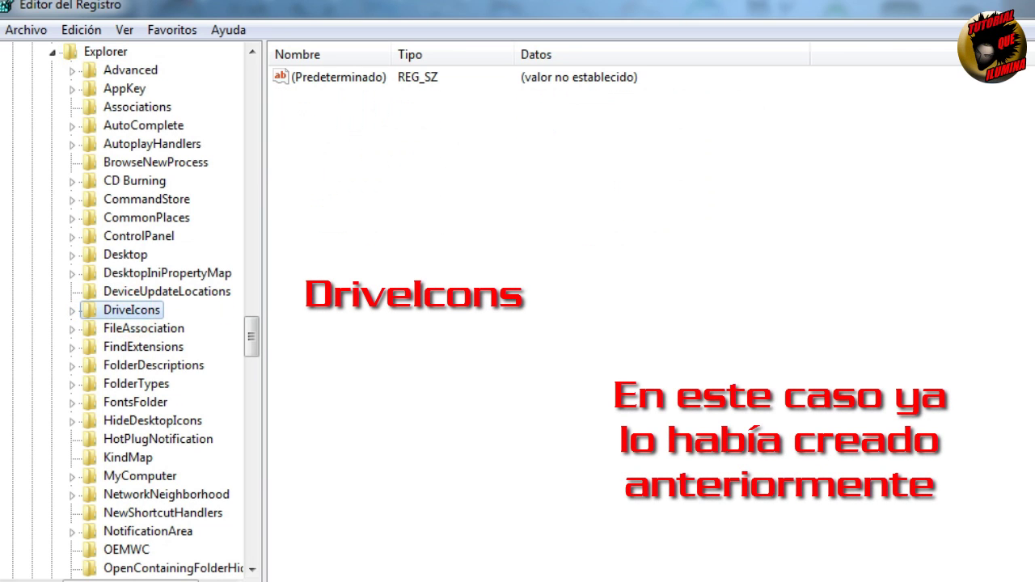
pyautogui.rightClick(132, 312)
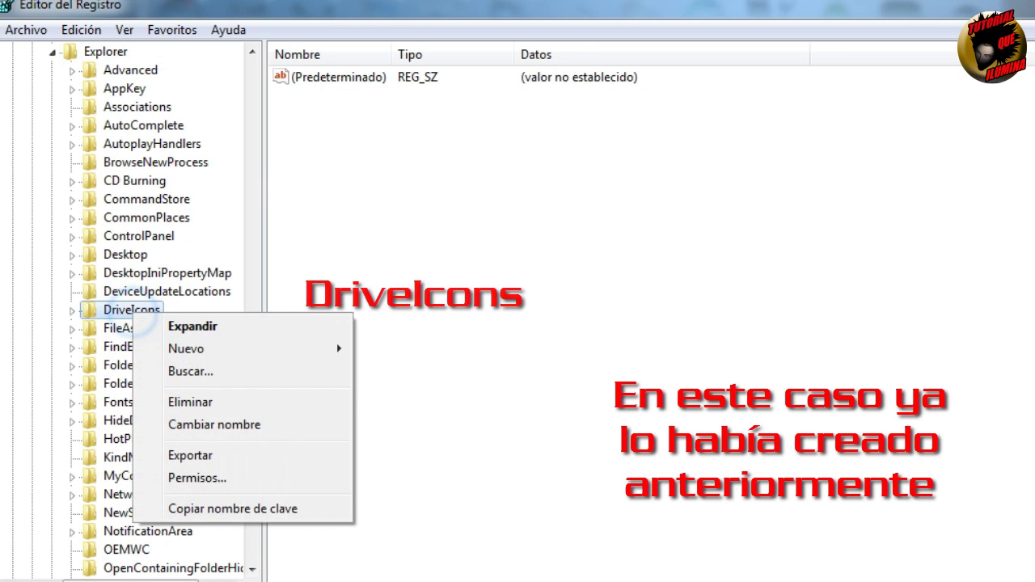
pyautogui.moveTo(210, 348)
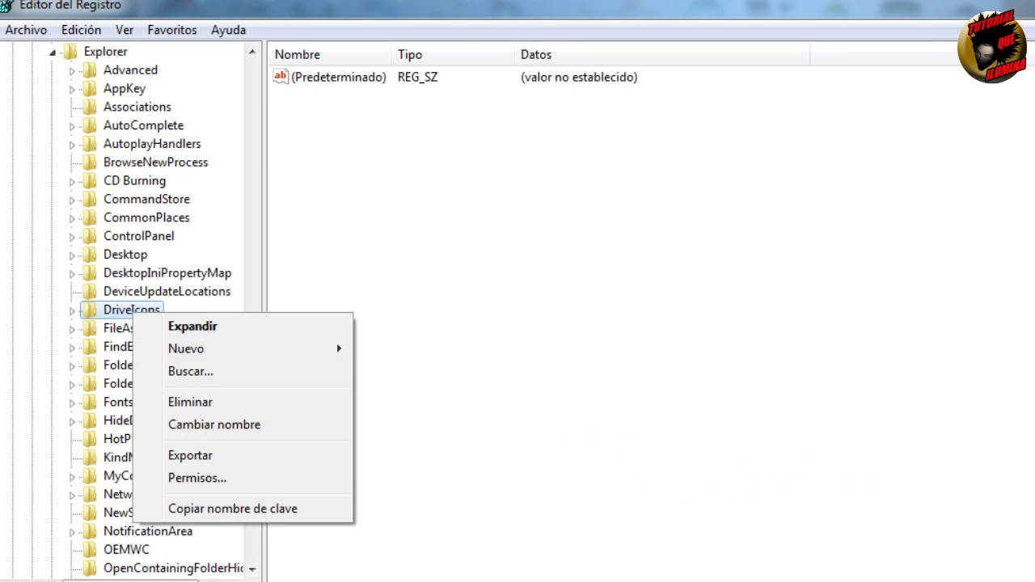
pyautogui.click(71, 309)
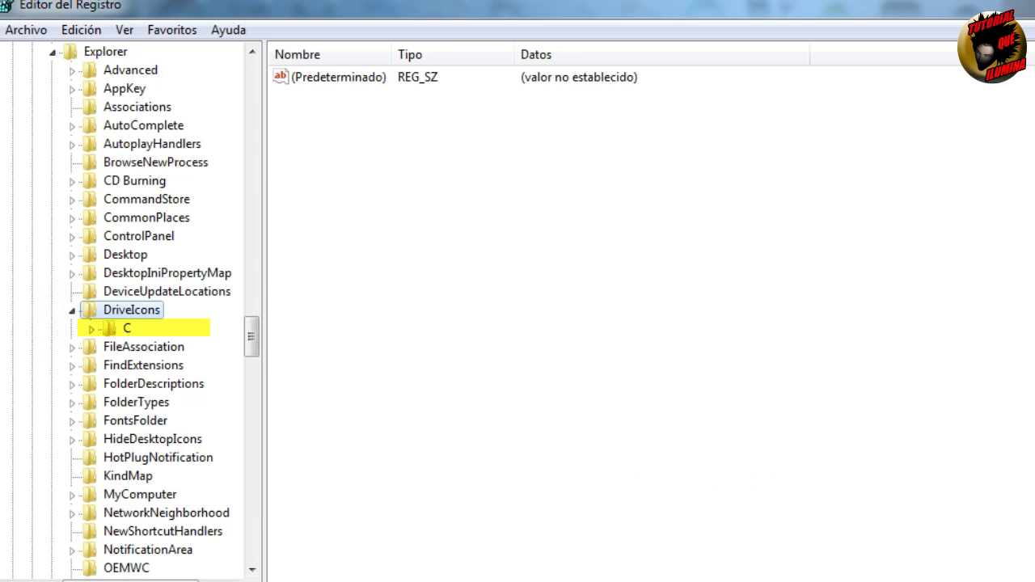
pyautogui.press('Down')
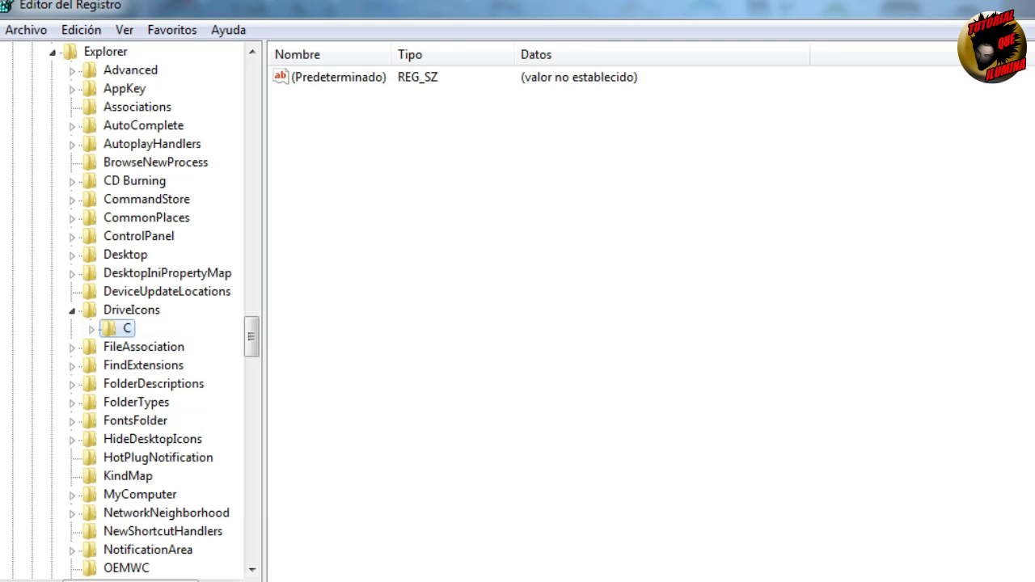
# Step: Expand the C key and select its DefaultIcon subkey
pyautogui.rightClick(121, 328)
pyautogui.moveTo(175, 363)
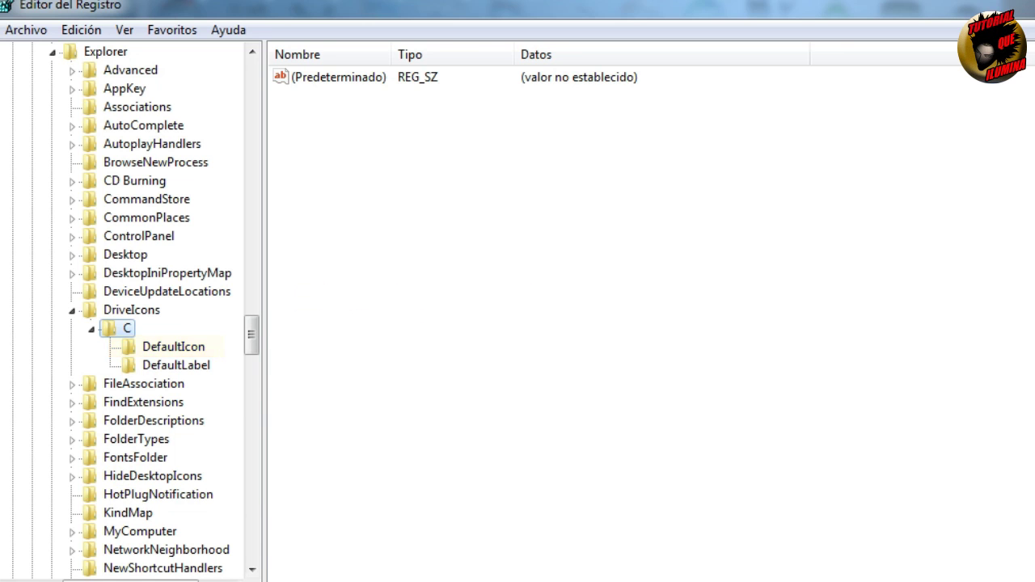
pyautogui.click(175, 365)
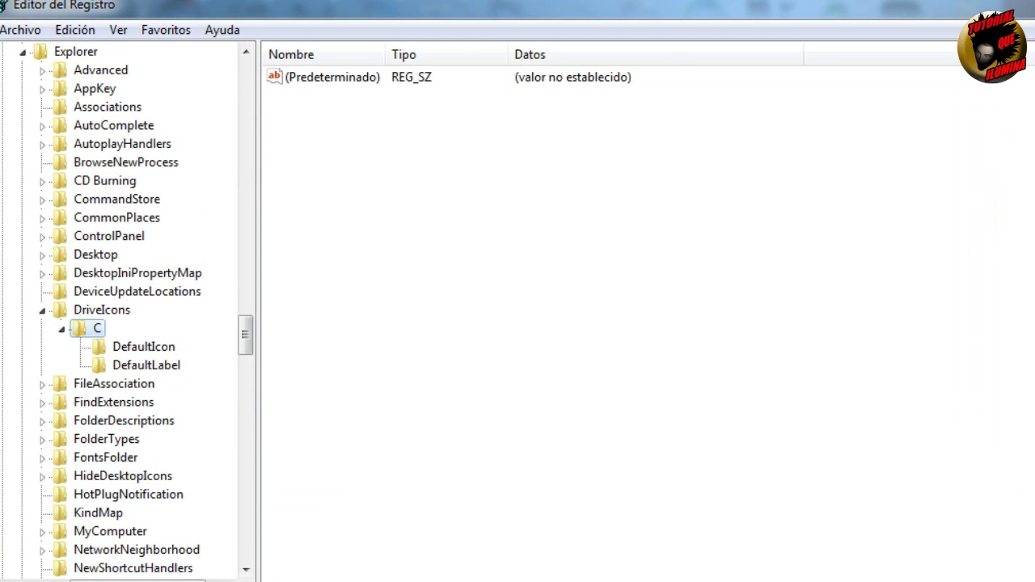
pyautogui.click(164, 345)
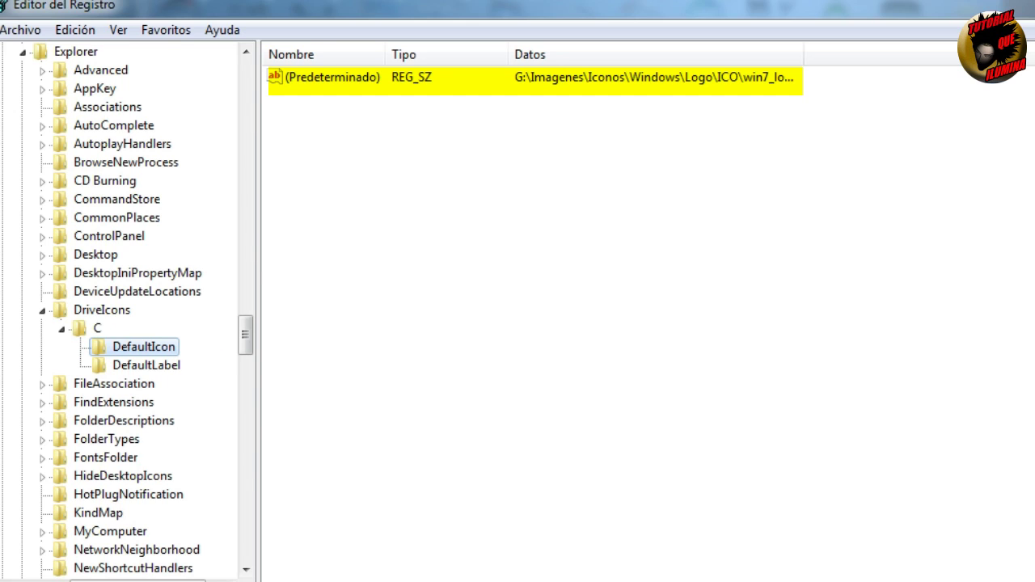
# Step: Open the (Predeterminado) string of DefaultIcon for editing and clear its value data
pyautogui.doubleClick(361, 77)
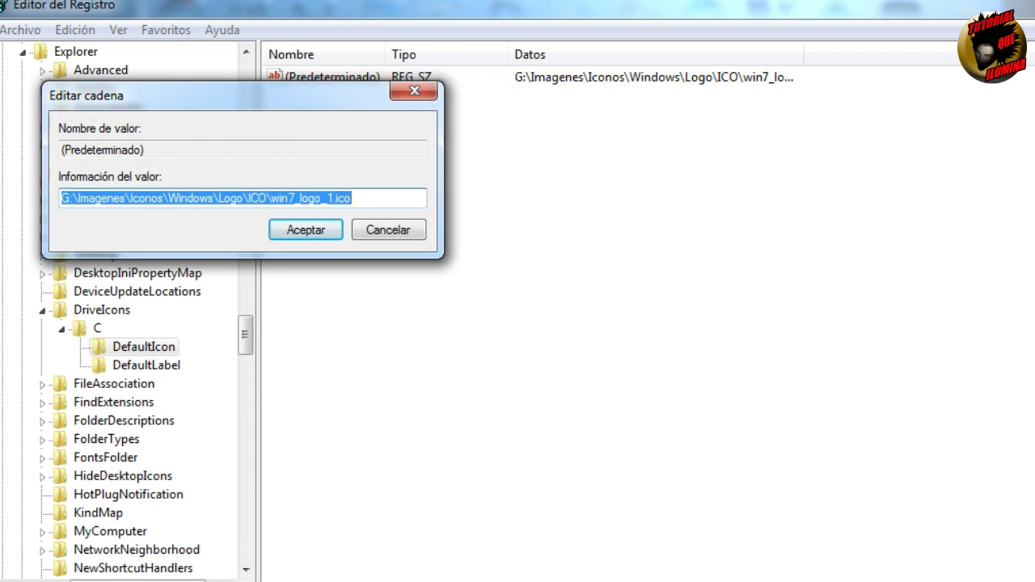
pyautogui.moveTo(311, 95); pyautogui.dragTo(699, 183)
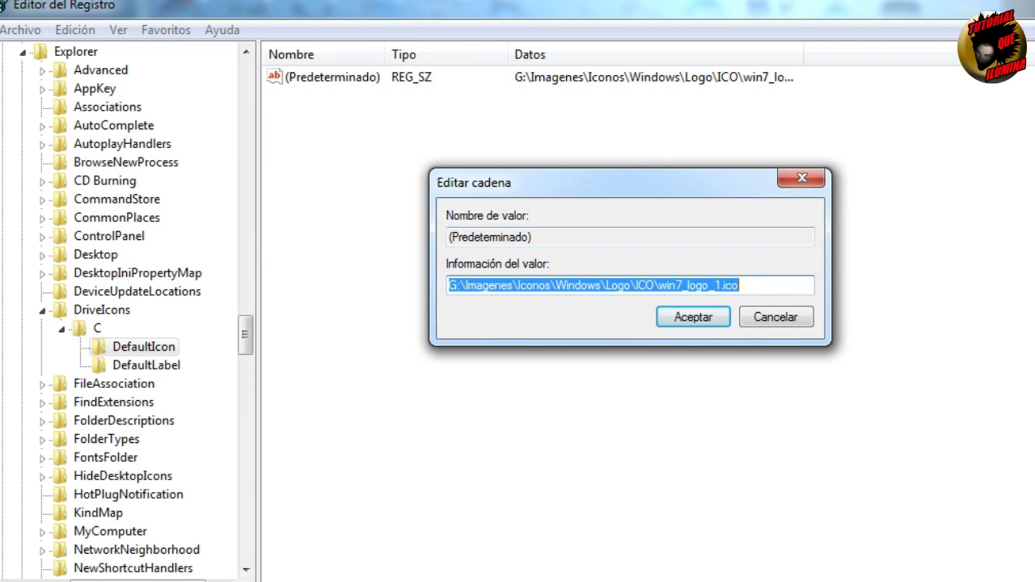
pyautogui.moveTo(632, 180); pyautogui.dragTo(508, 149)
pyautogui.press('Delete')
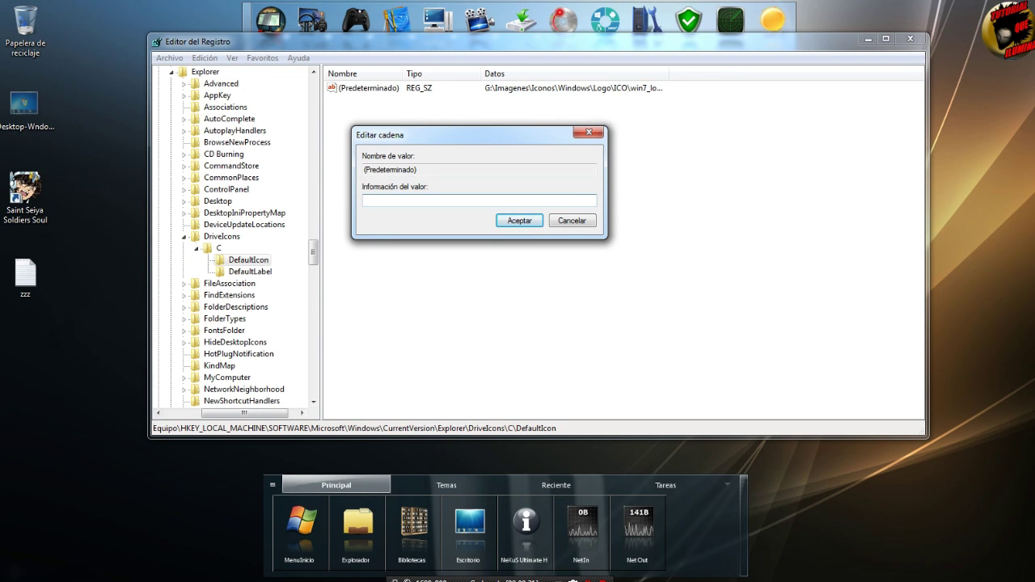
# Step: Switch to Windows Explorer, browse to G:\Imagenes\Iconos\Windows\Logo\ICO and copy the folder's address as text
pyautogui.click(414, 522)
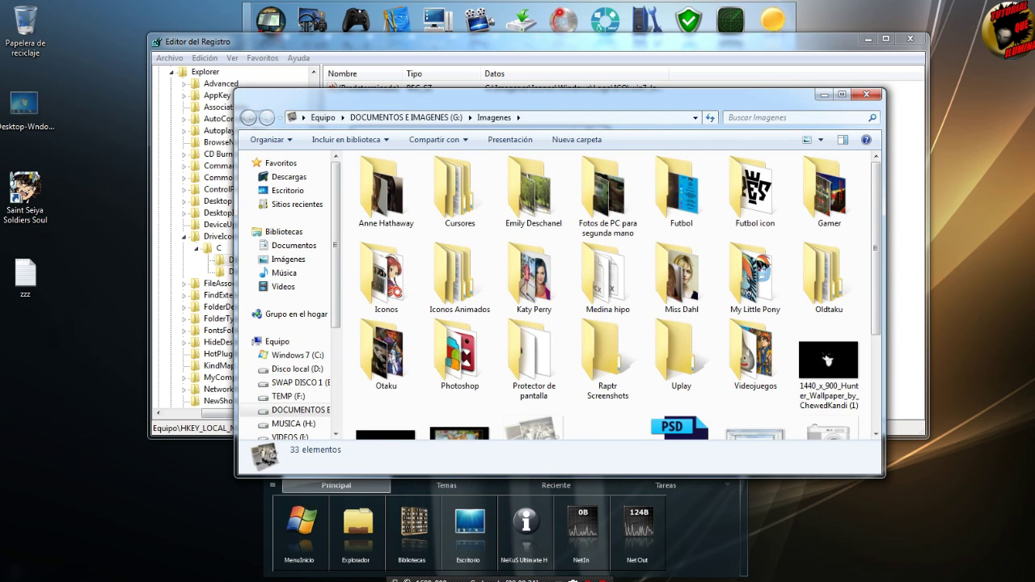
pyautogui.doubleClick(376, 283)
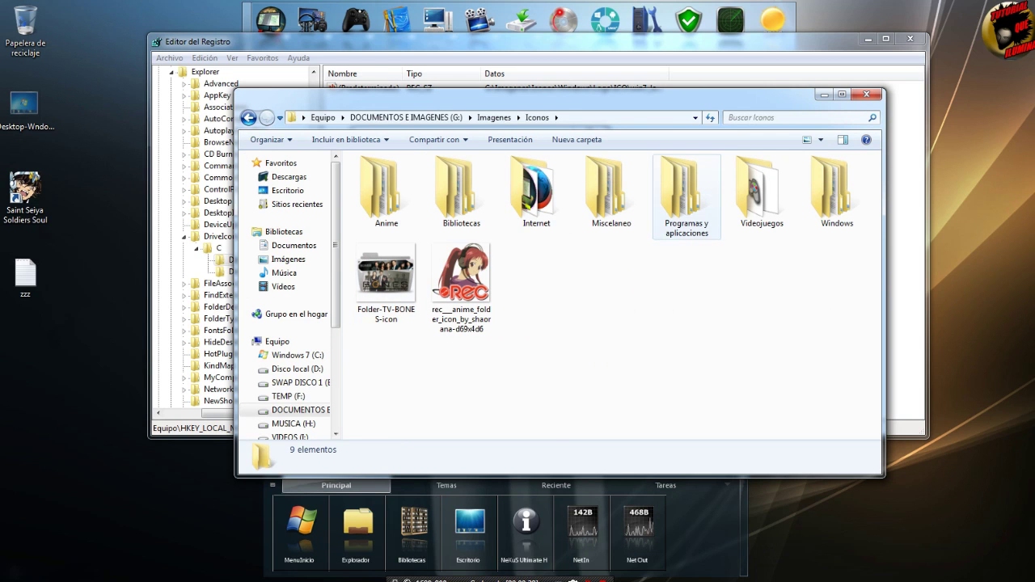
pyautogui.doubleClick(833, 190)
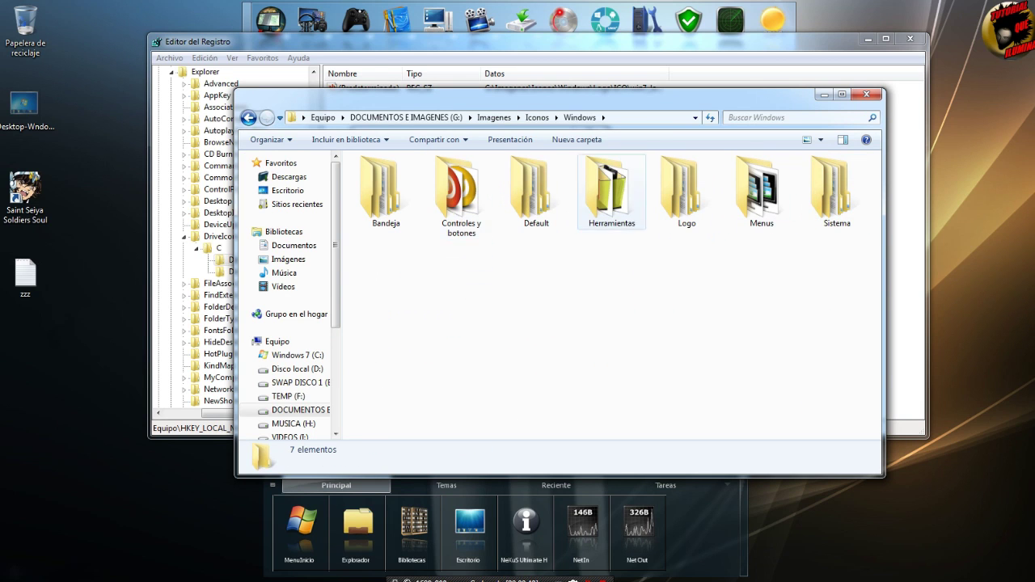
pyautogui.doubleClick(683, 199)
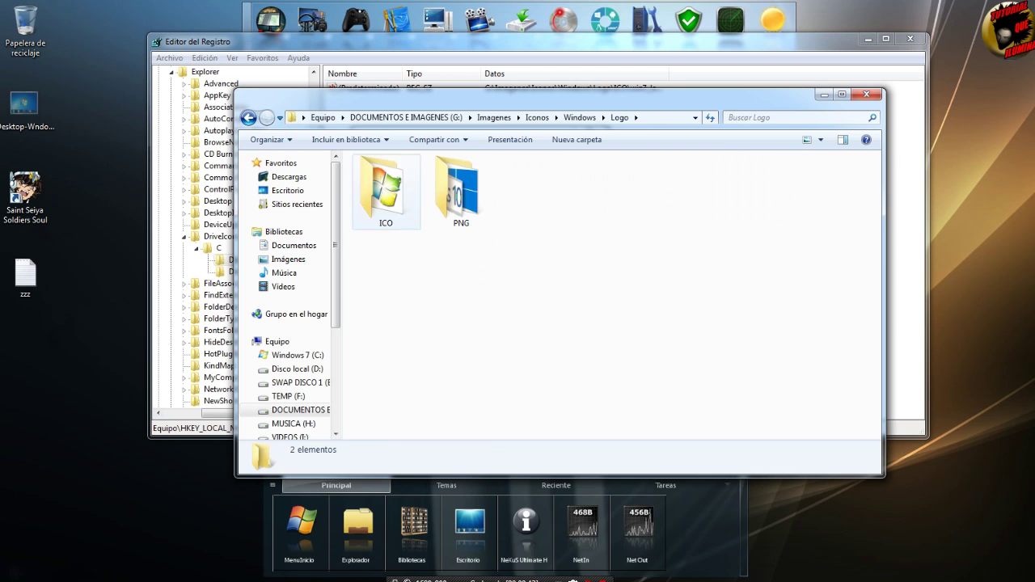
pyautogui.doubleClick(386, 191)
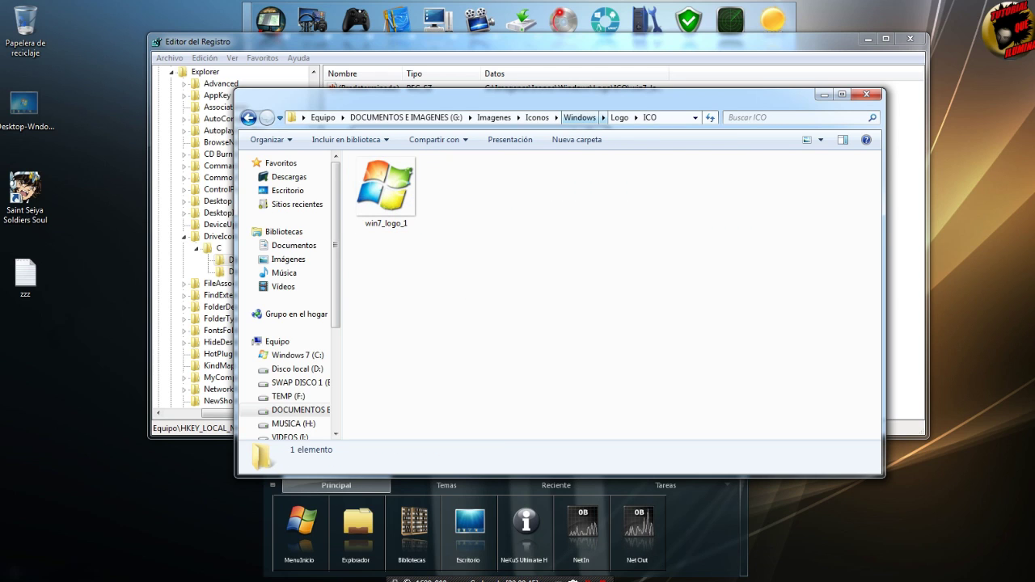
pyautogui.rightClick(579, 119)
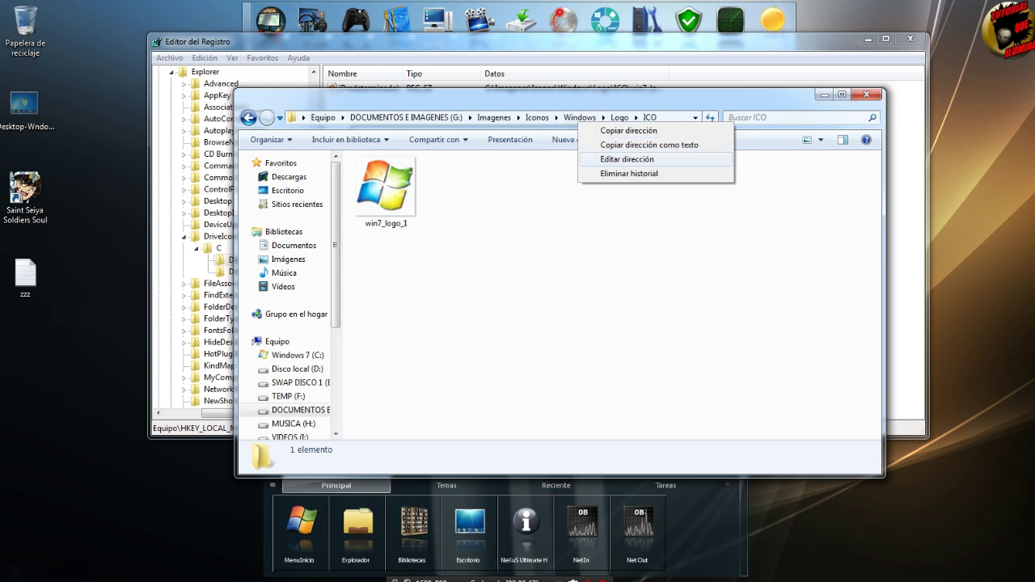
pyautogui.click(625, 145)
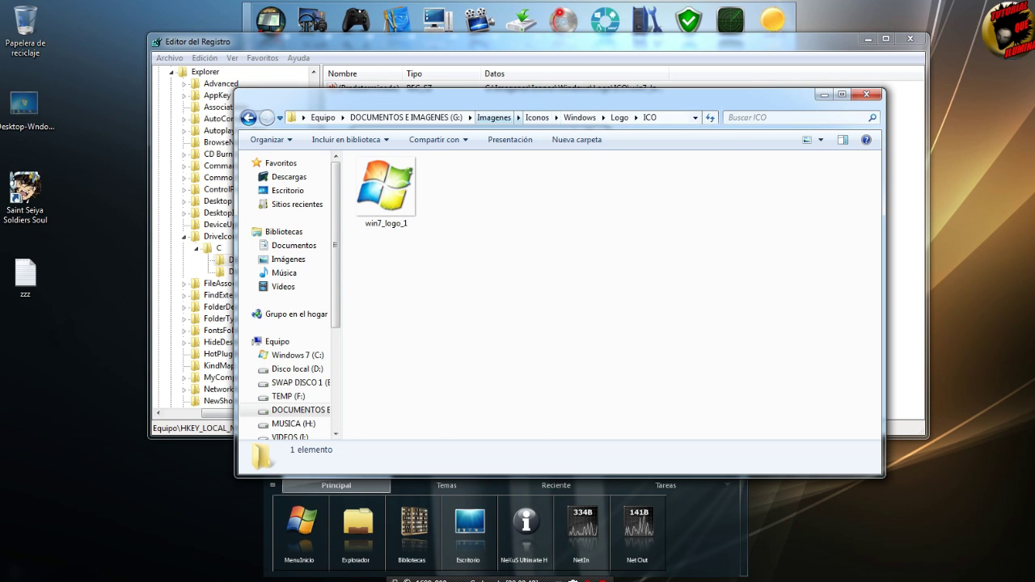
# Step: Return to the Registry Editor and paste the copied folder path G:\Imagenes\Iconos\Windows\Logo\ICO\ as the string's value data
pyautogui.click(471, 42)
pyautogui.rightClick(443, 202)
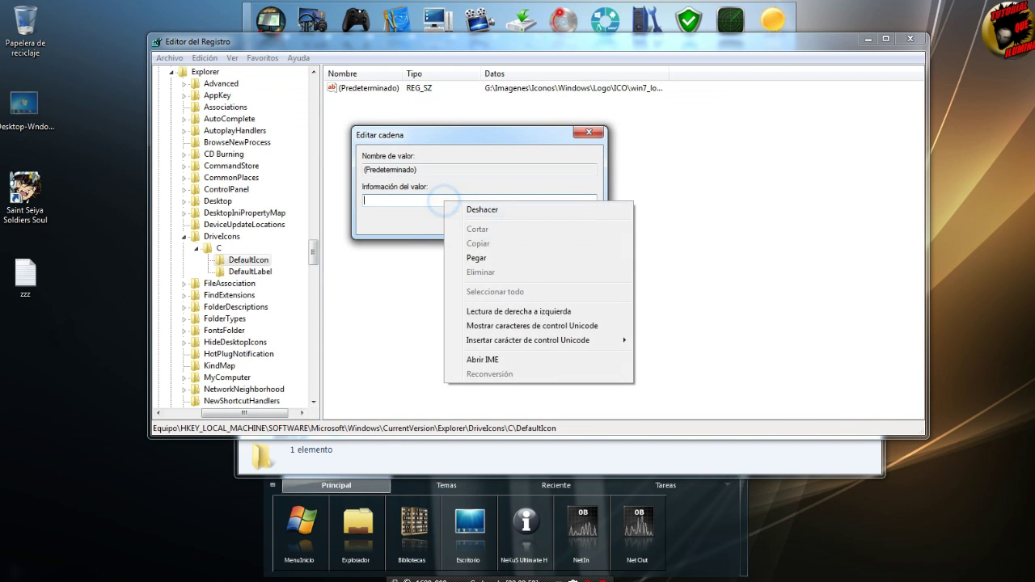
pyautogui.click(475, 257)
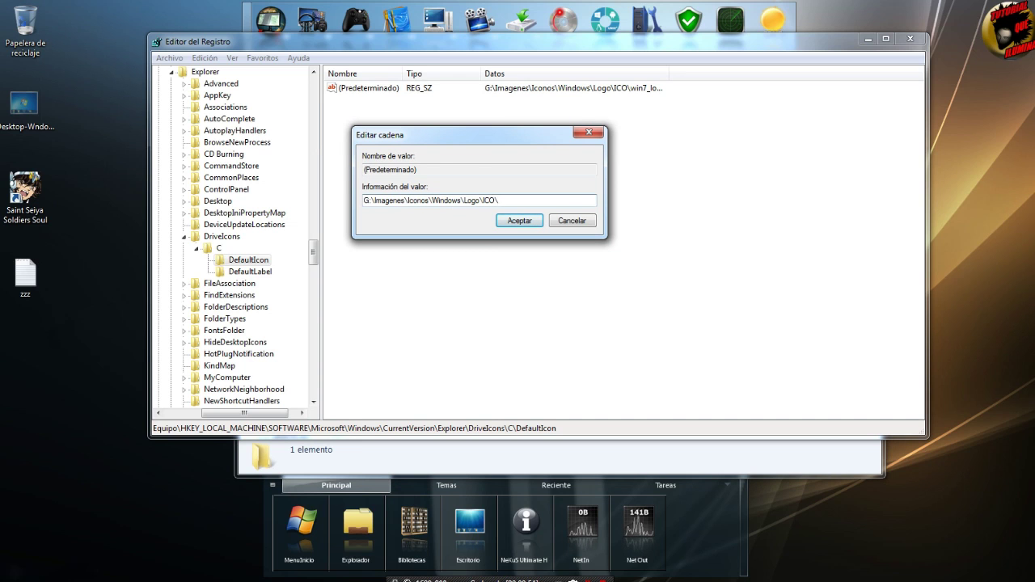
# Step: Switch to the ICO folder in Windows Explorer and copy the name of the win7_logo_1 icon file
pyautogui.moveTo(306, 580)
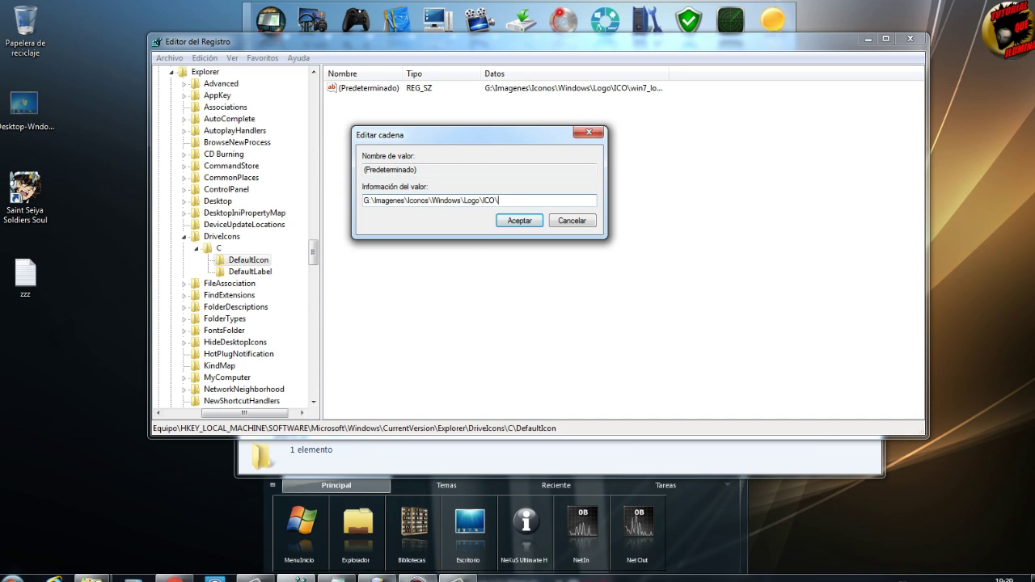
pyautogui.moveTo(91, 575)
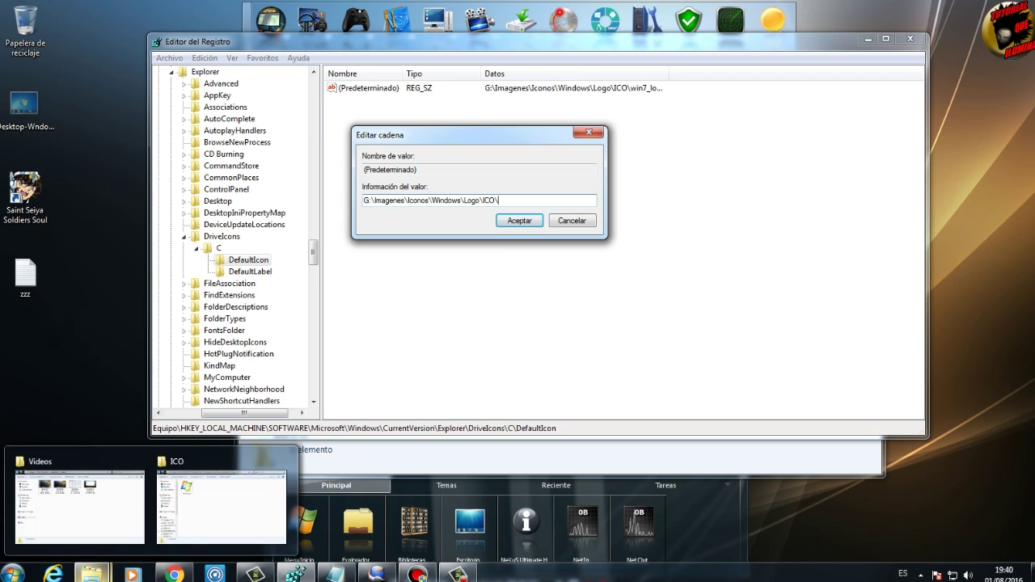
pyautogui.click(212, 508)
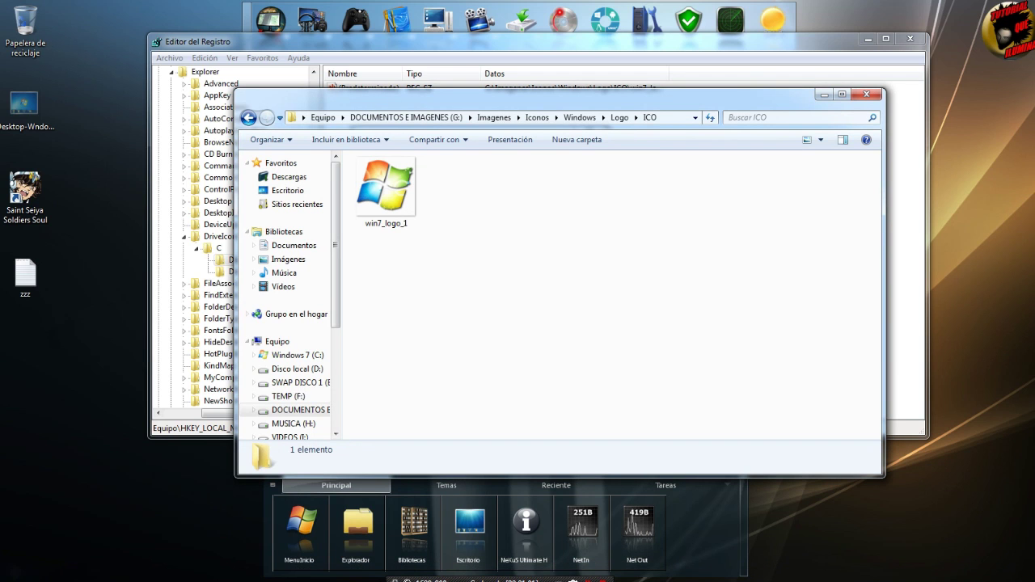
pyautogui.click(388, 202)
pyautogui.rightClick(393, 216)
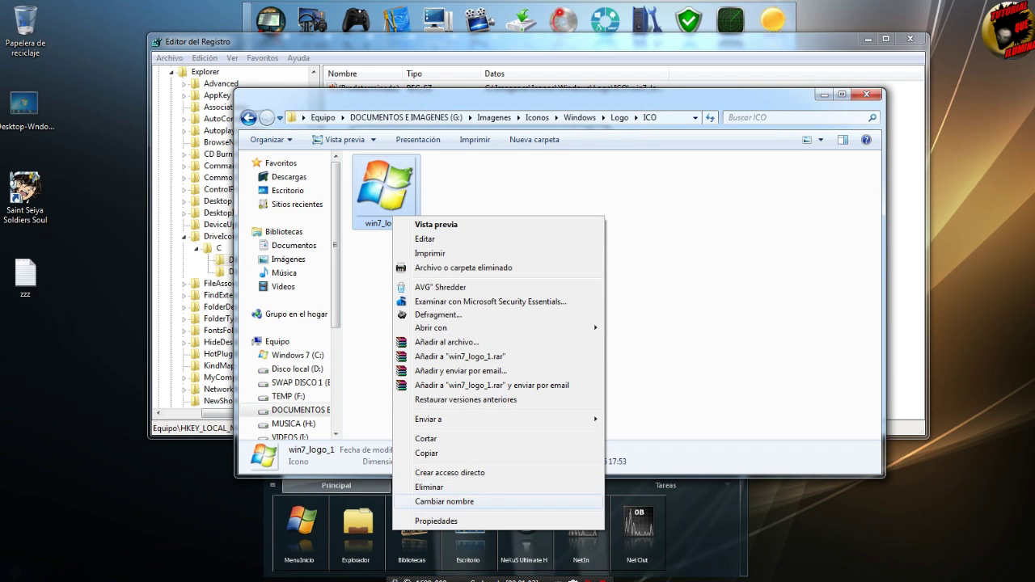
pyautogui.click(443, 502)
pyautogui.press('cmd+c')
pyautogui.rightClick(389, 229)
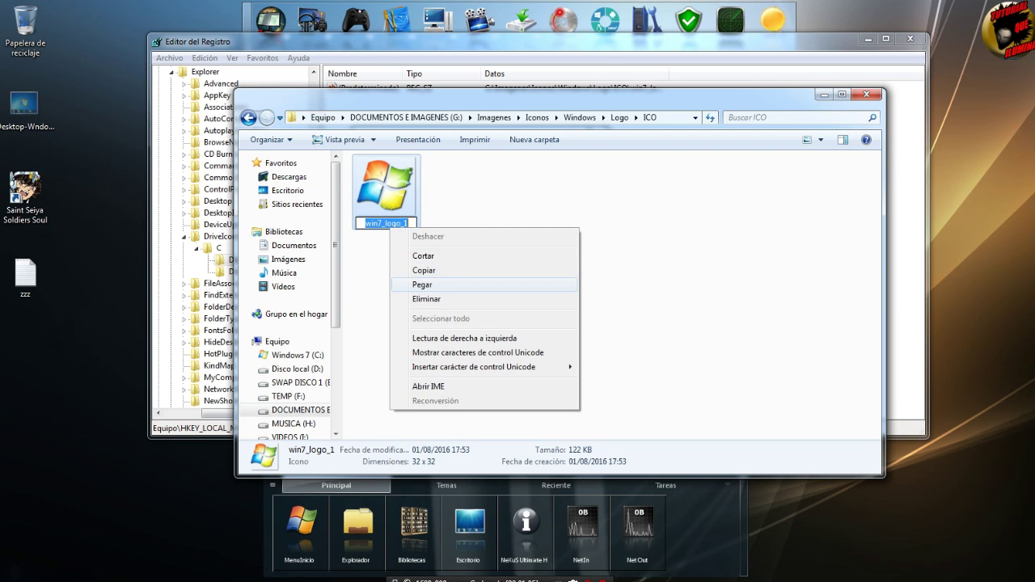
pyautogui.click(425, 270)
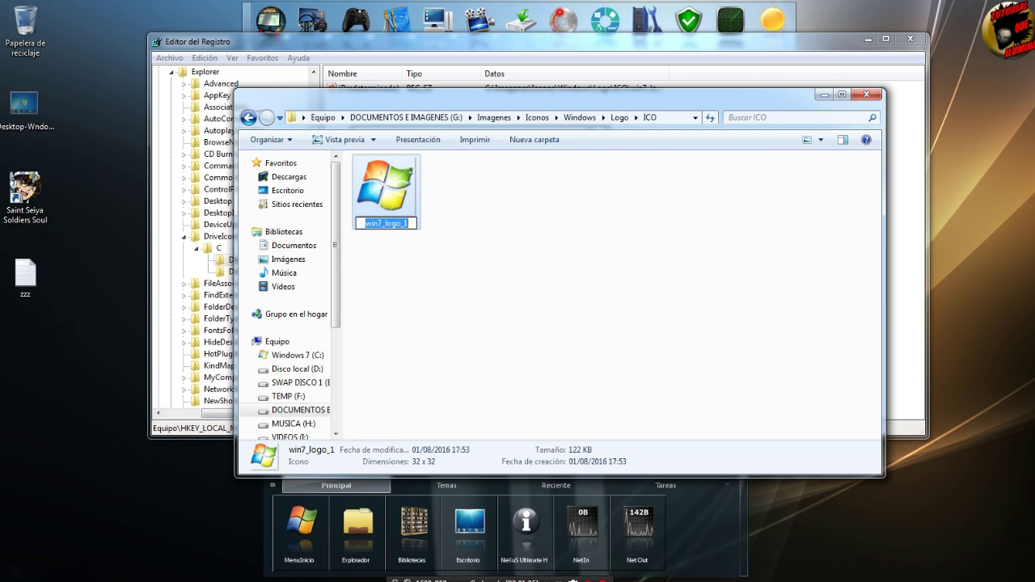
# Step: Close the Explorer window, append win7_logo_1.ico to the path in the value data and accept the string
pyautogui.click(562, 47)
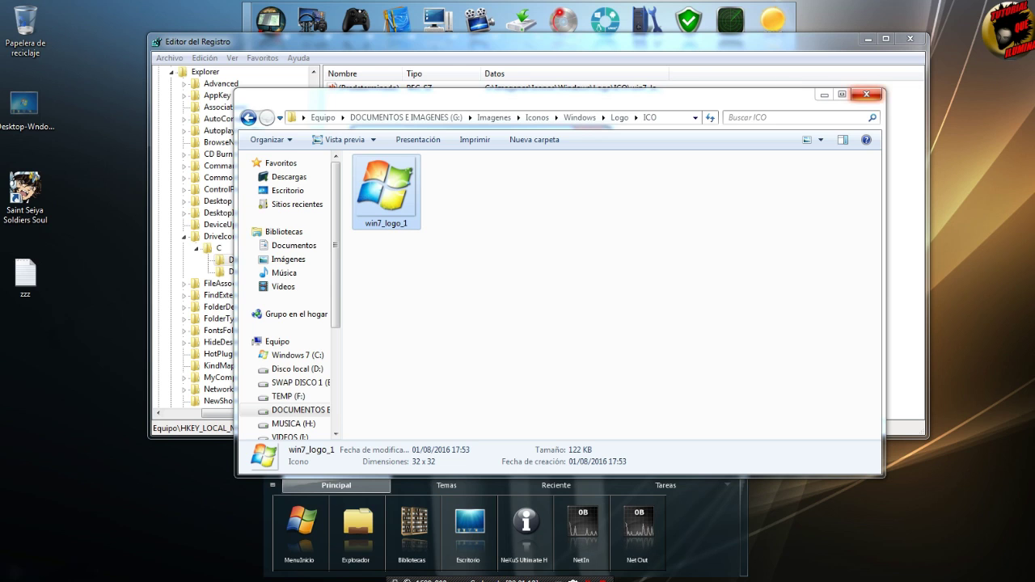
pyautogui.click(866, 94)
pyautogui.rightClick(501, 200)
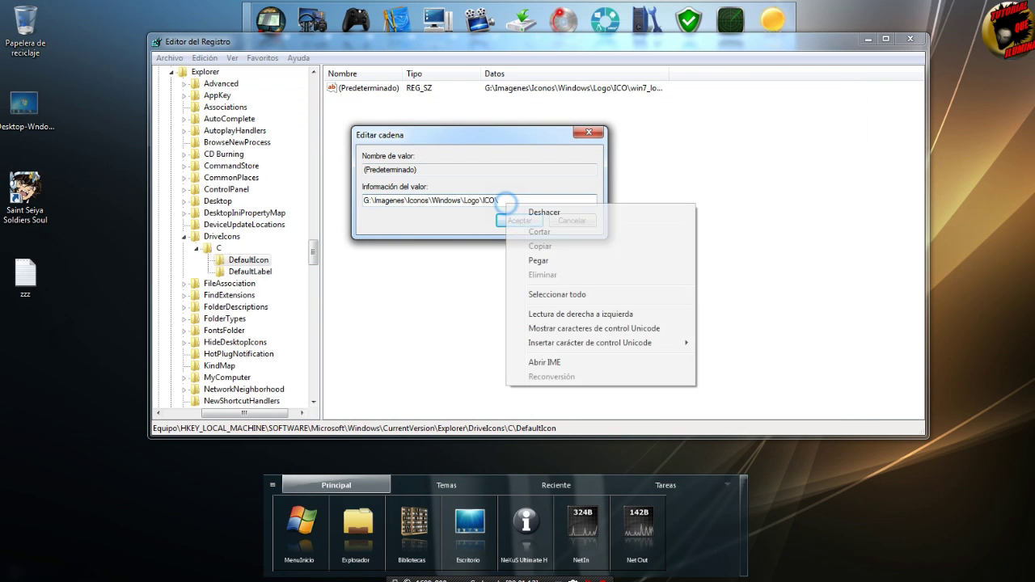
pyautogui.click(534, 259)
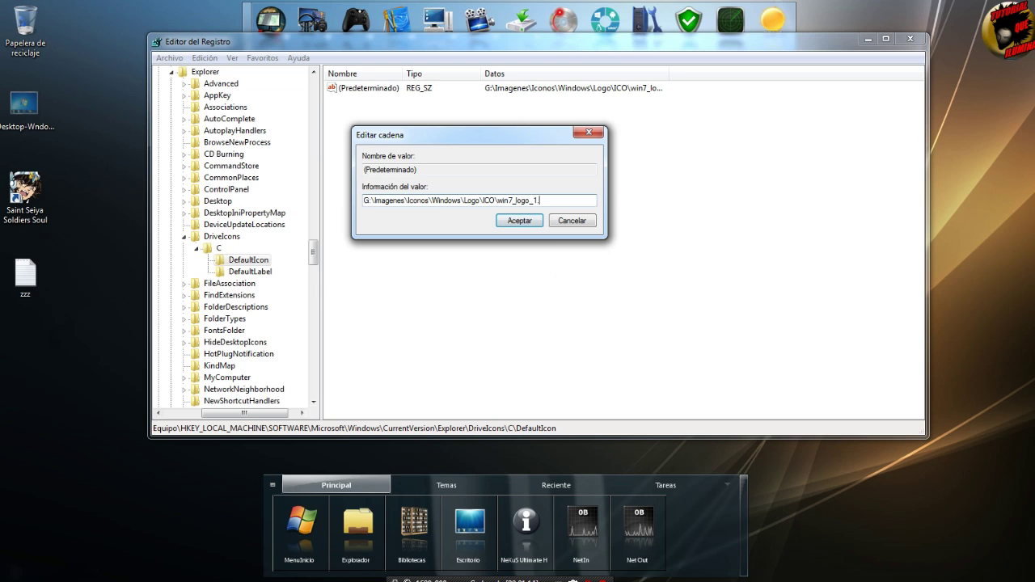
pyautogui.write('.ico')
pyautogui.click(509, 223)
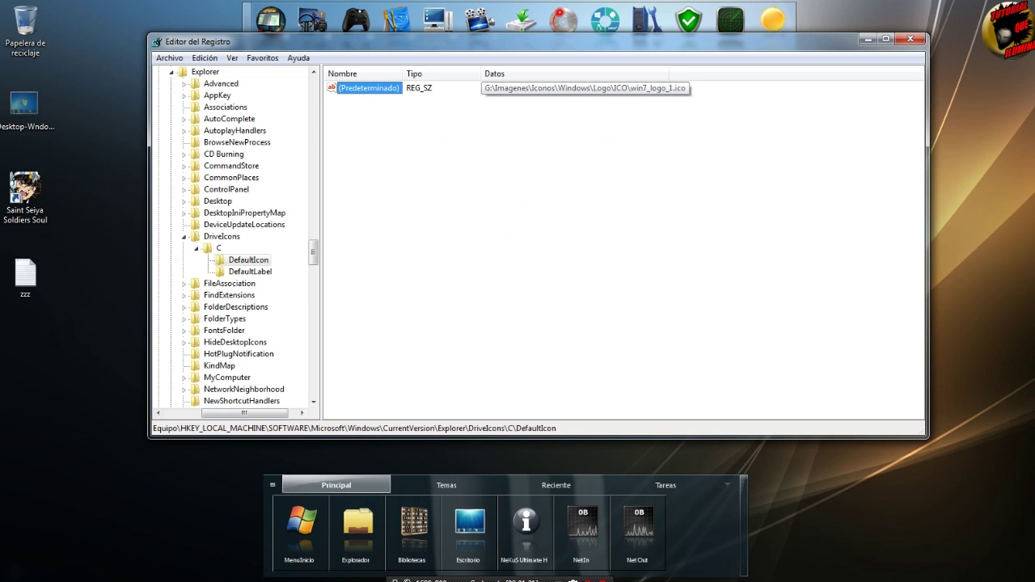
# Step: Open the (Predeterminado) string of C's DefaultLabel key and accept Windows 7 as its value data
pyautogui.click(250, 271)
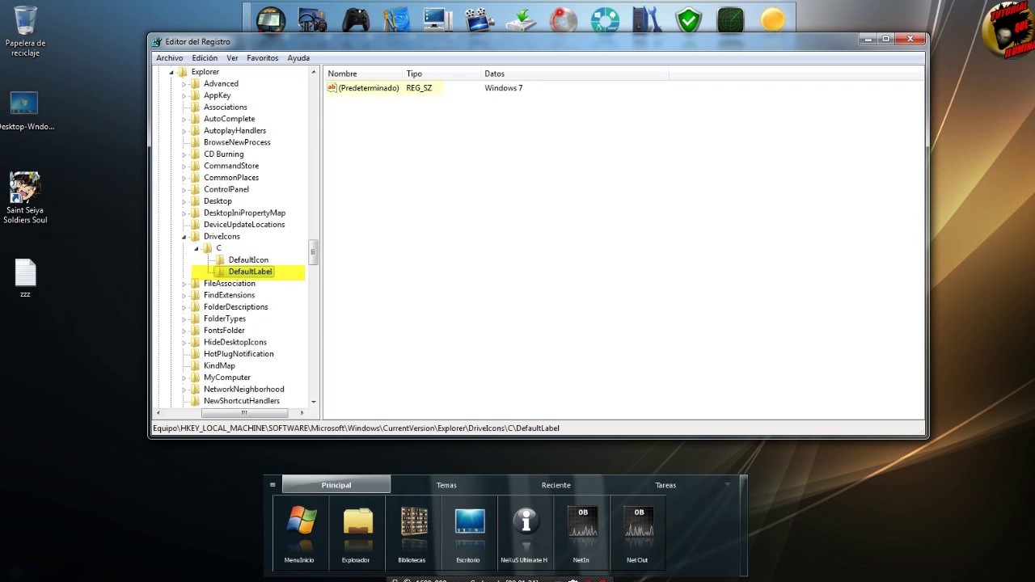
pyautogui.doubleClick(374, 87)
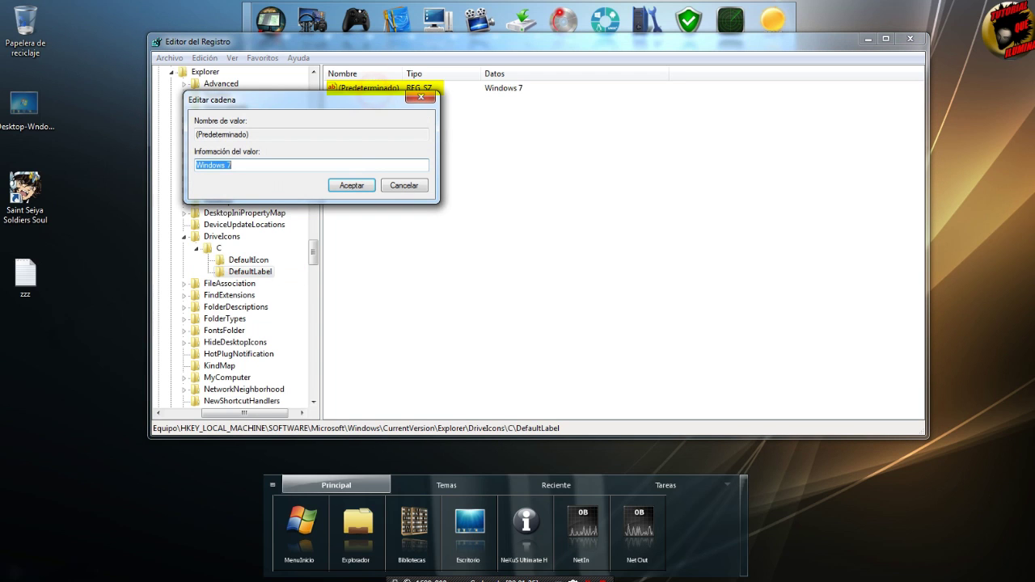
pyautogui.click(233, 164)
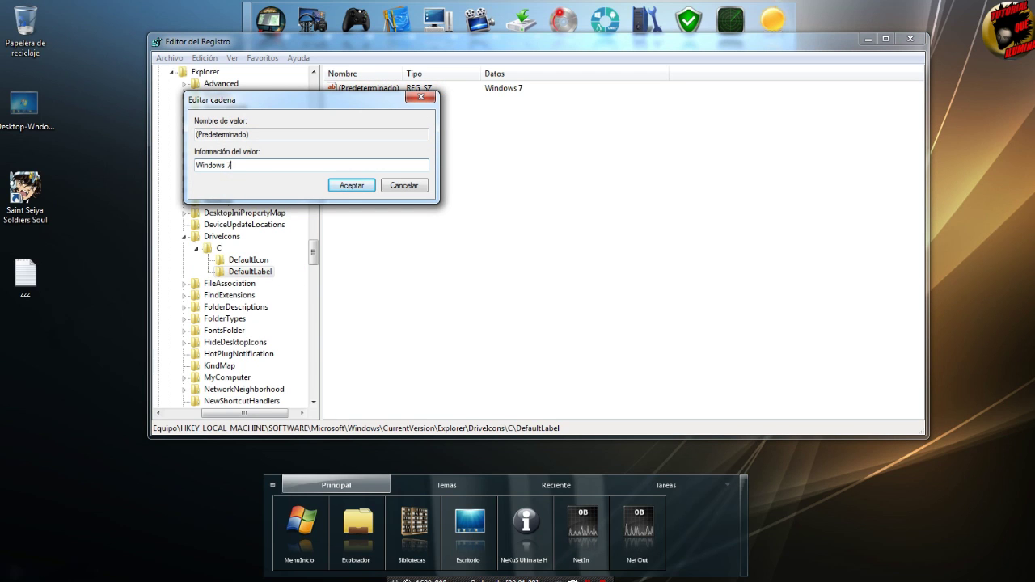
pyautogui.click(351, 185)
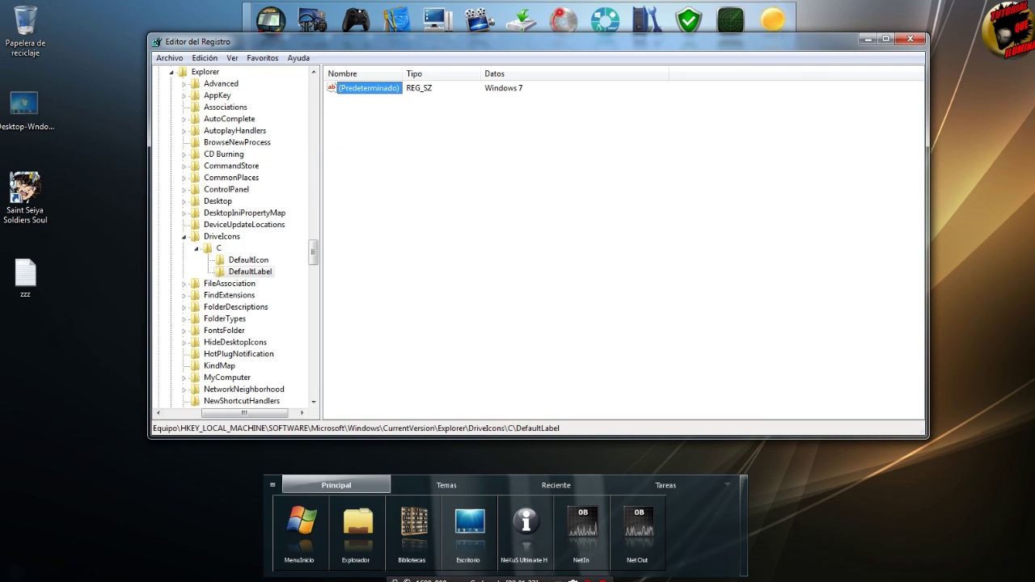
# Step: Open Equipo in Windows Explorer to check the icon and label of drive C, and close the window
pyautogui.click(357, 526)
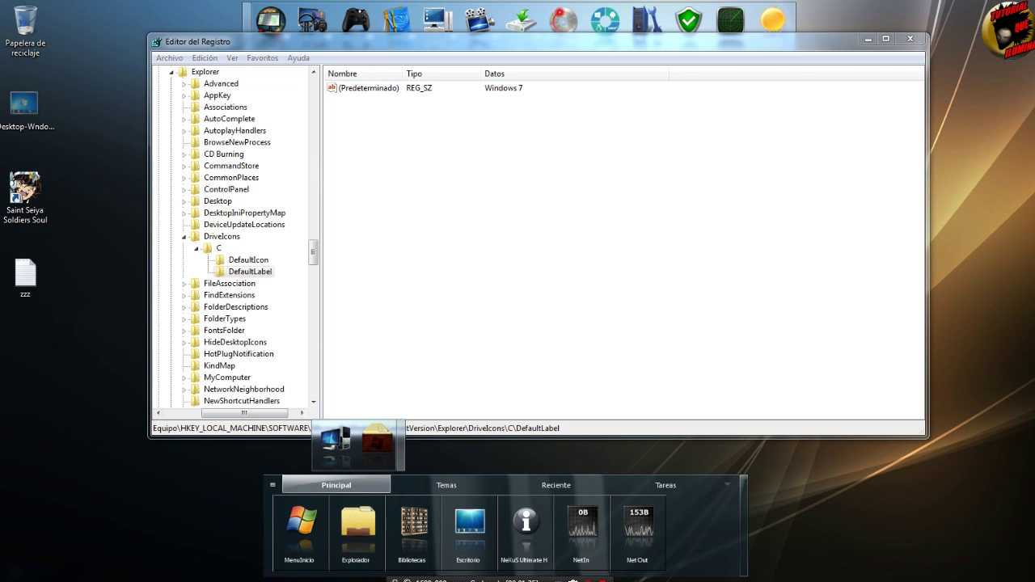
pyautogui.click(342, 420)
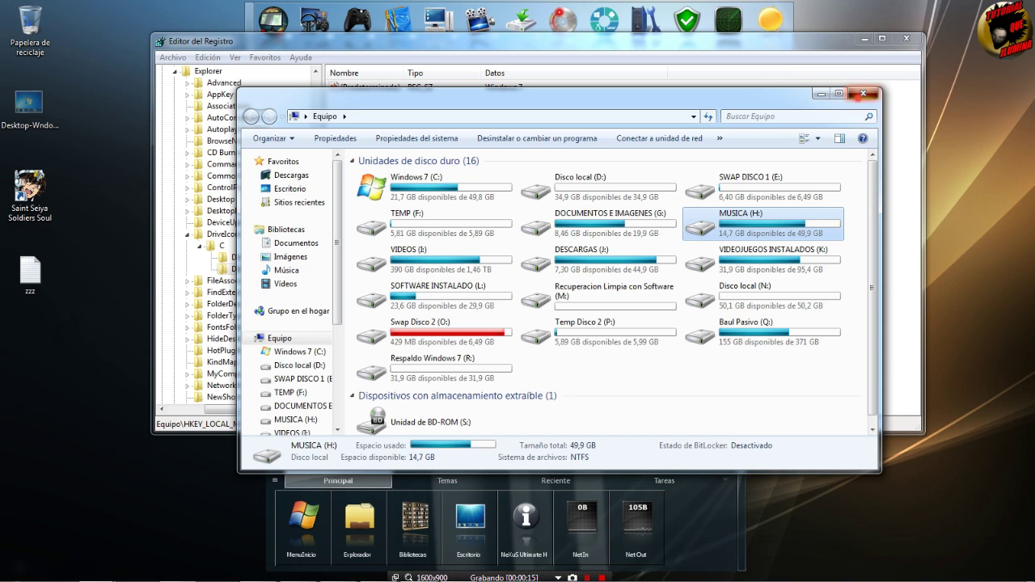
pyautogui.click(863, 93)
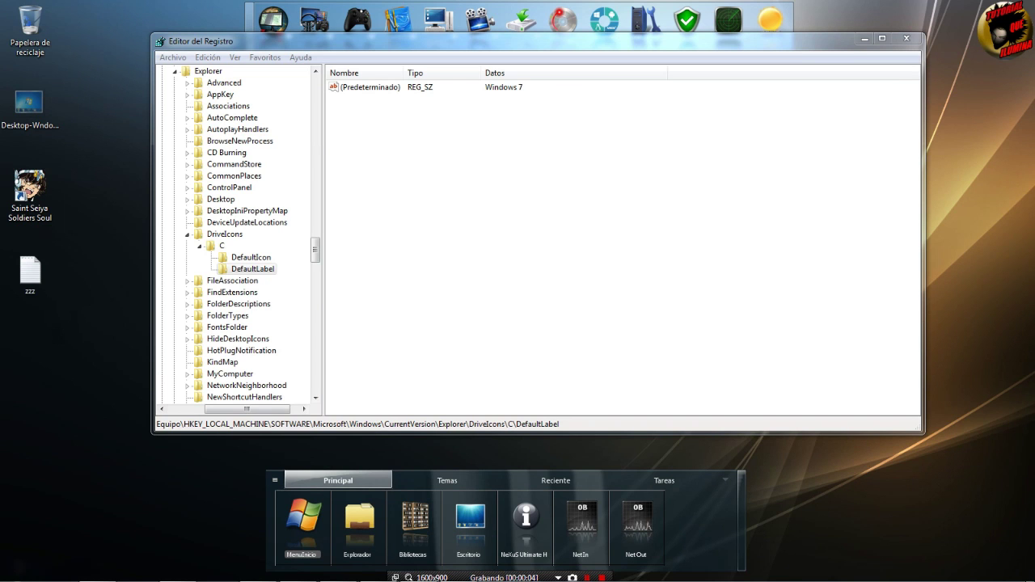
# Step: Create a new key named D under DriveIcons
pyautogui.click(223, 234)
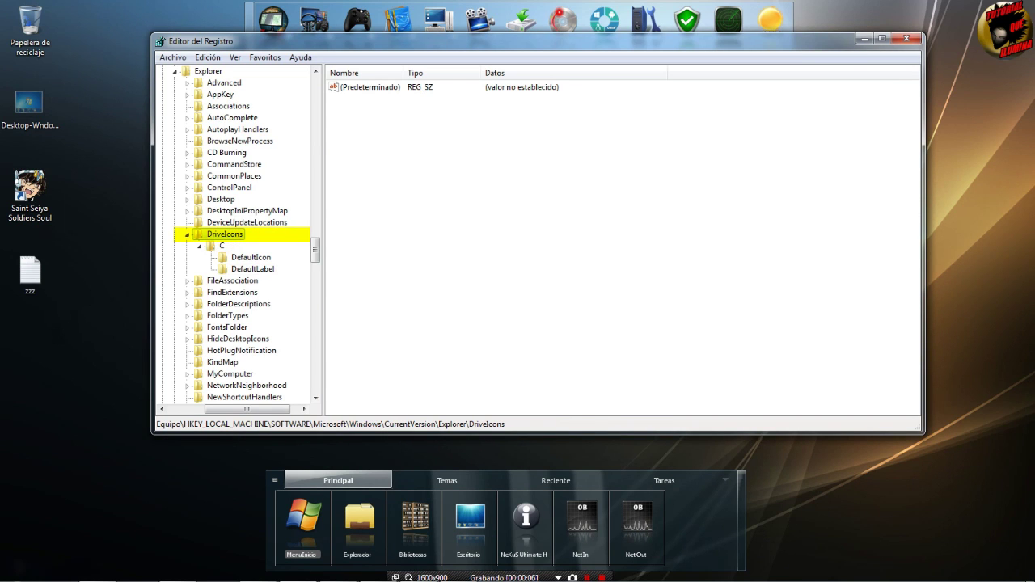
pyautogui.rightClick(225, 236)
pyautogui.moveTo(267, 259)
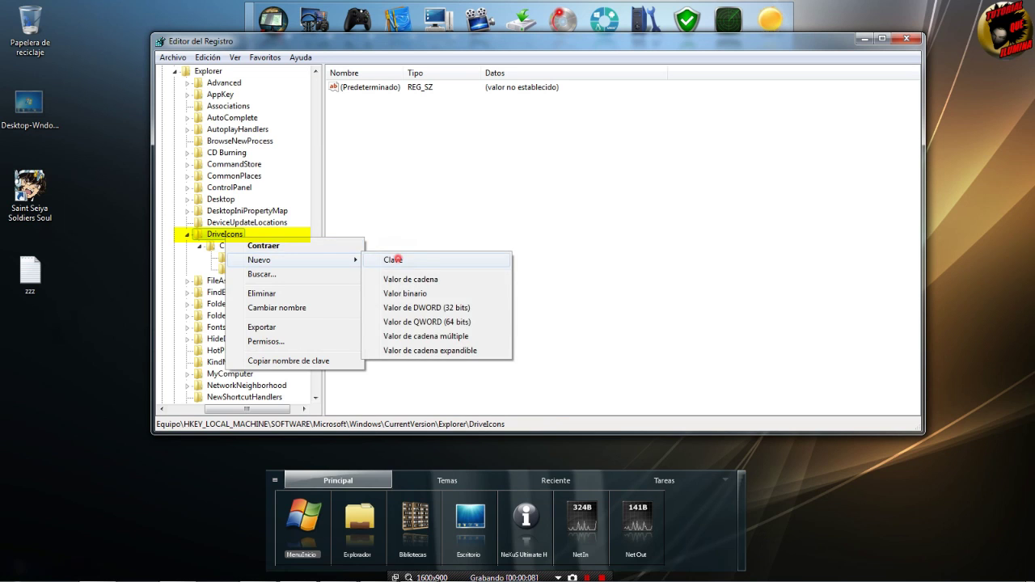
pyautogui.click(393, 259)
pyautogui.write('D')
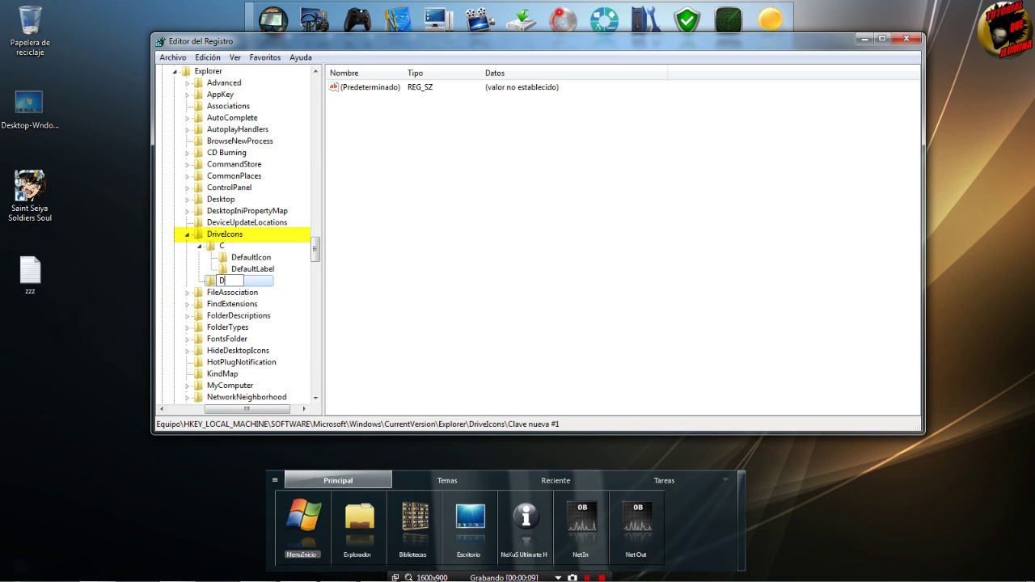
pyautogui.press('Return')
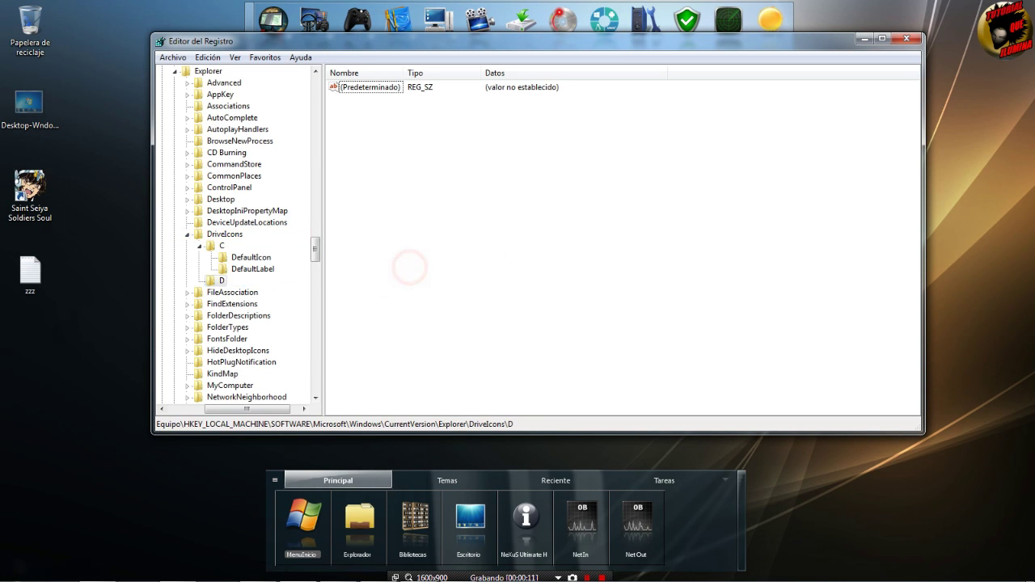
# Step: Create a new subkey named DefaultIcon under the D key
pyautogui.rightClick(232, 281)
pyautogui.moveTo(267, 302)
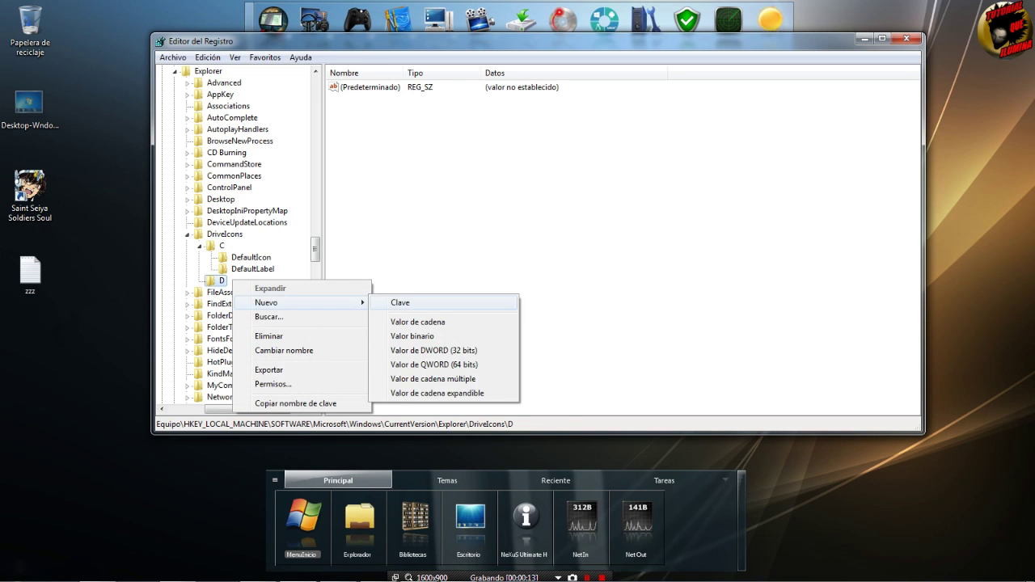
pyautogui.click(395, 301)
pyautogui.write('D')
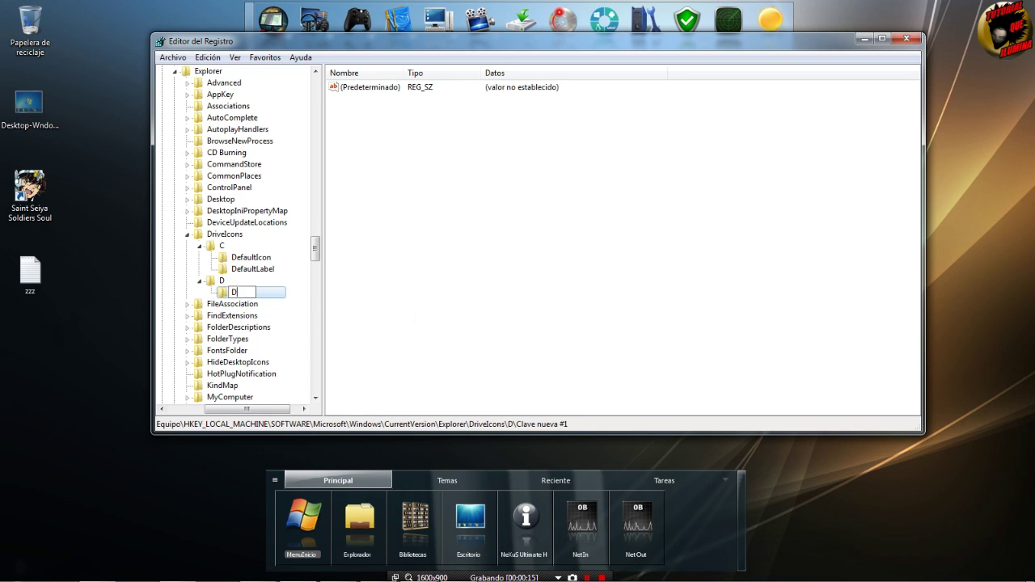
pyautogui.write('efault')
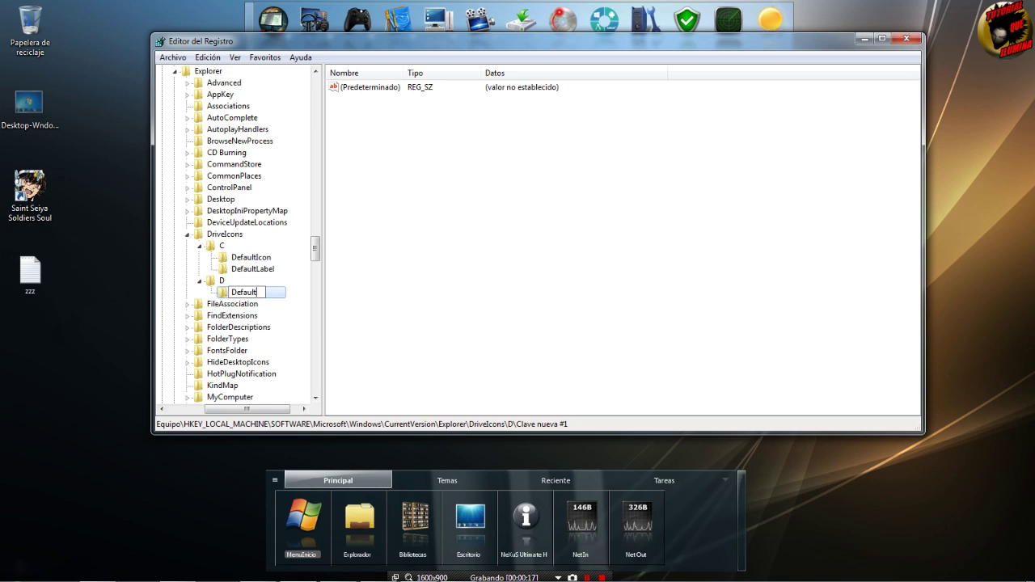
pyautogui.write('Icon')
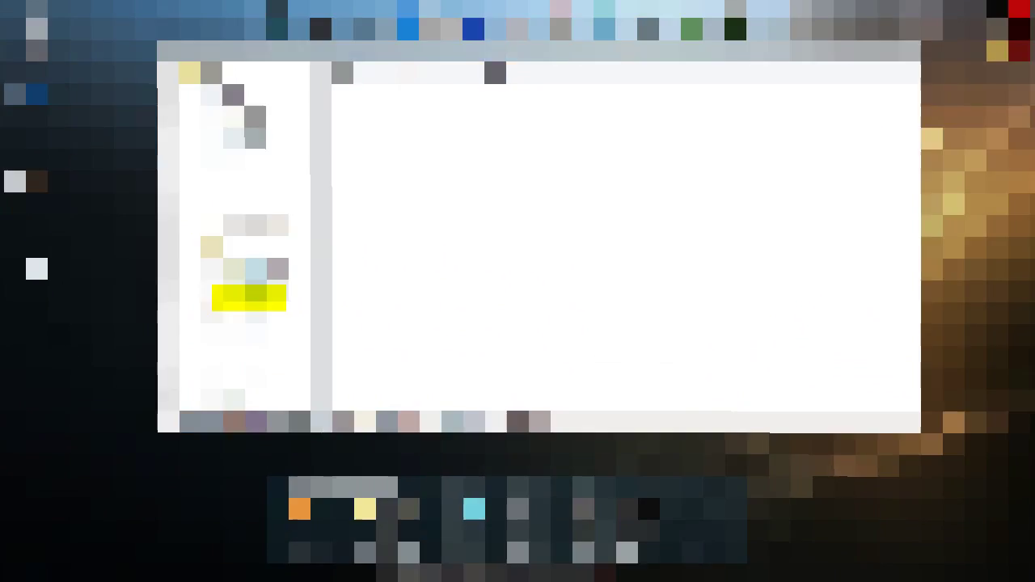
# Step: Open the (Predeterminado) string of D's DefaultIcon and paste the address of Explorer's Iconos\Miscelaneo\Almacenamiento,Hardware y Software\ICO folder as its value data
pyautogui.click(251, 291)
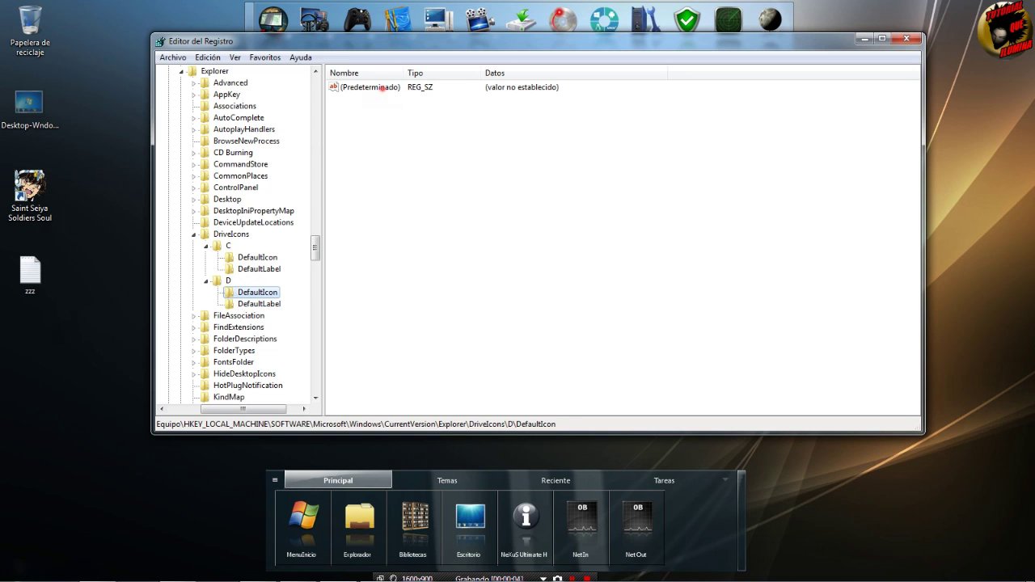
pyautogui.doubleClick(382, 87)
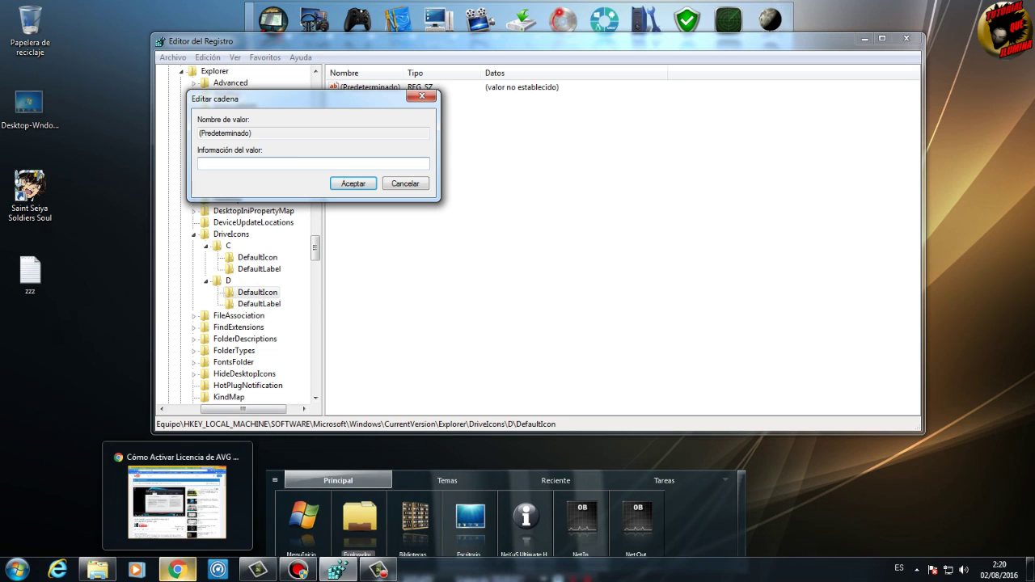
pyautogui.click(97, 569)
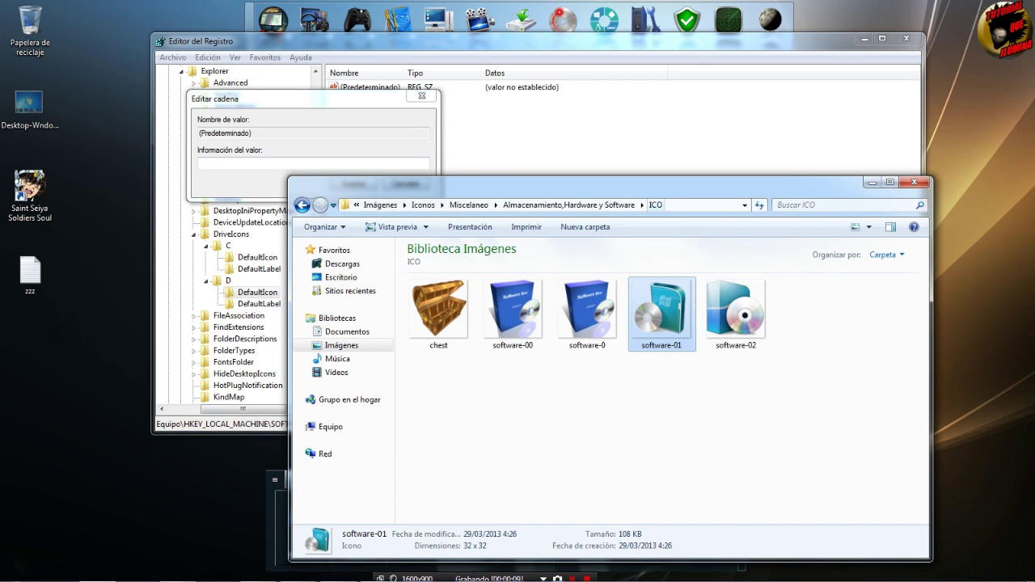
pyautogui.rightClick(683, 207)
pyautogui.click(754, 230)
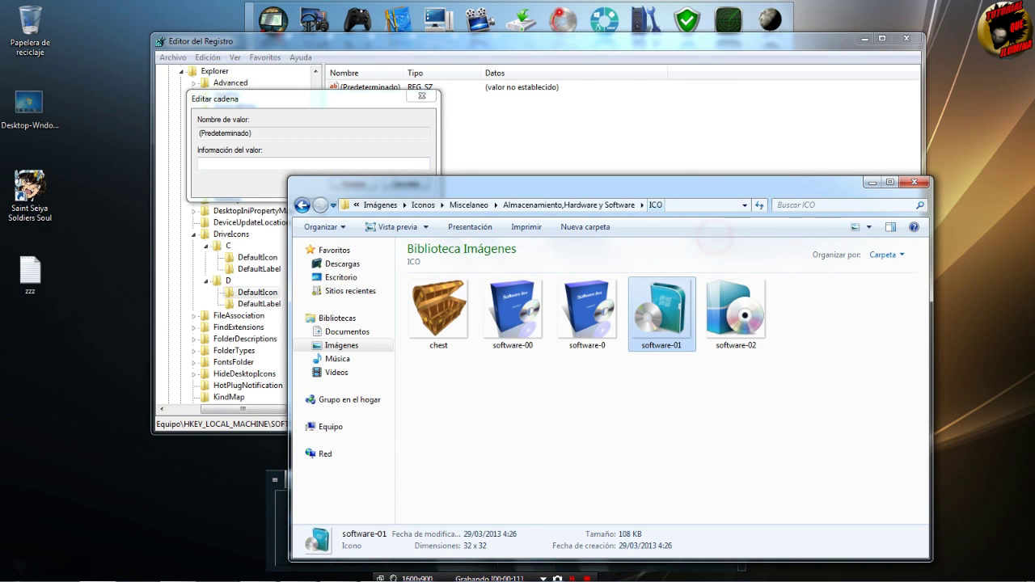
pyautogui.rightClick(275, 163)
pyautogui.click(287, 218)
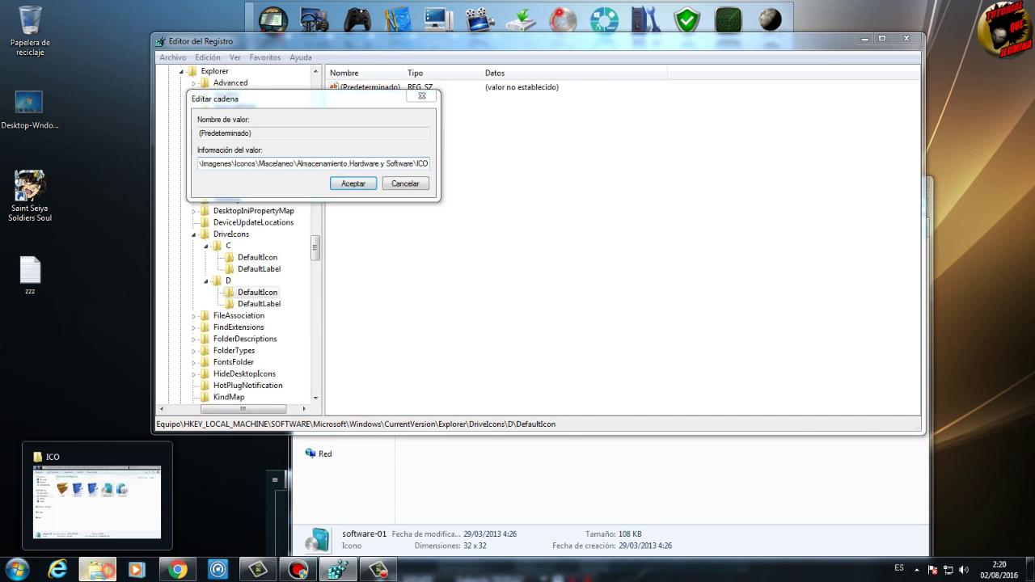
# Step: Copy the software-01 icon's name from the ICO folder, append it as \software-01.ico to D's DefaultIcon path, and save the string
pyautogui.click(98, 569)
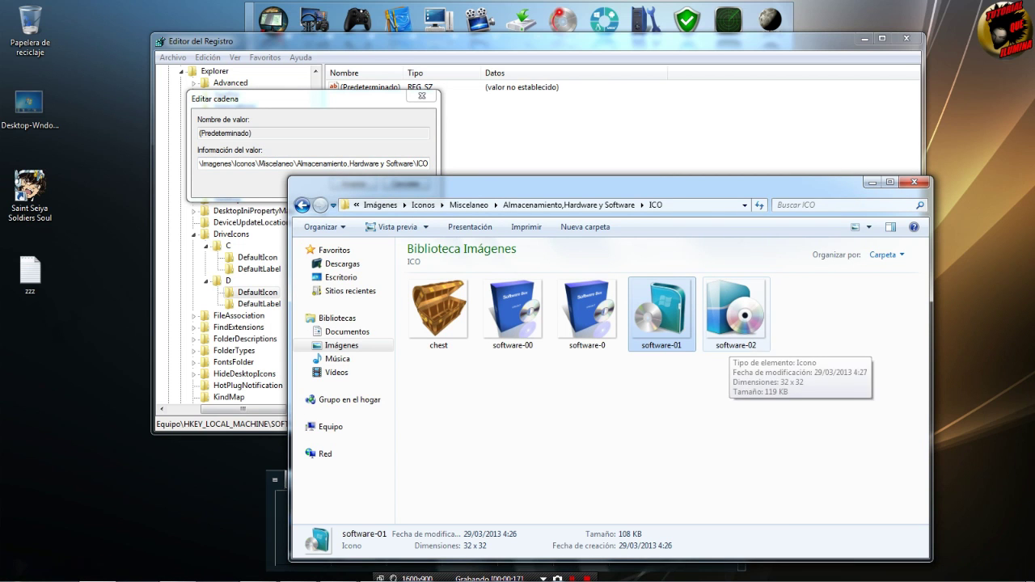
pyautogui.rightClick(675, 343)
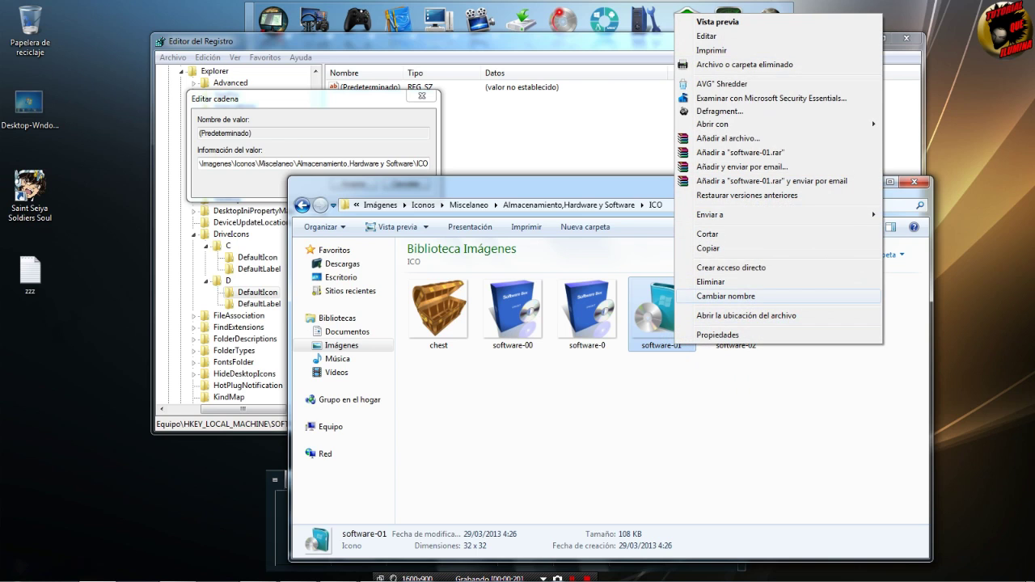
pyautogui.click(712, 296)
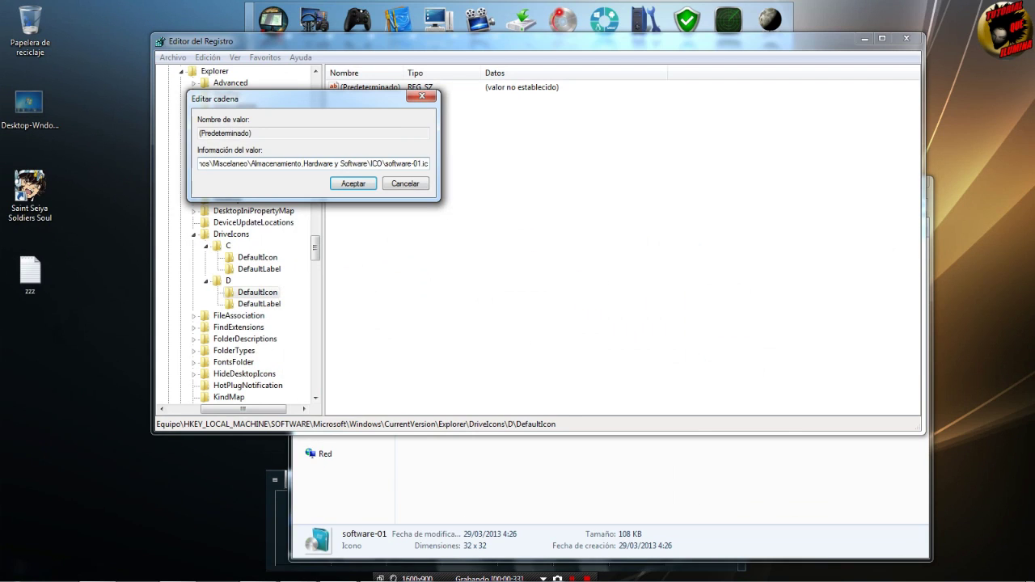
pyautogui.click(353, 183)
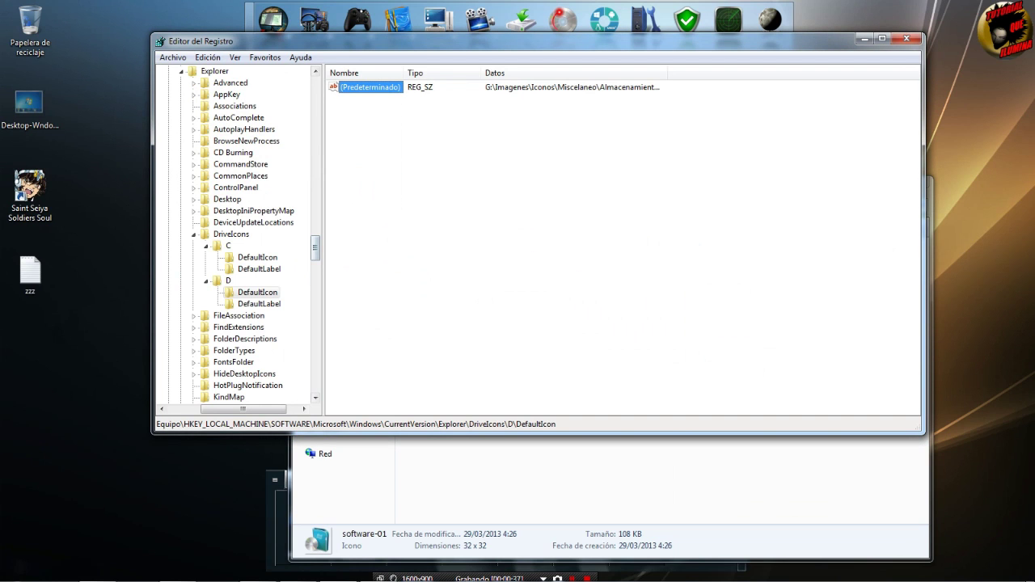
# Step: Set the (Predeterminado) string of D's DefaultLabel key to "Sistema operativo Alterno"
pyautogui.click(271, 303)
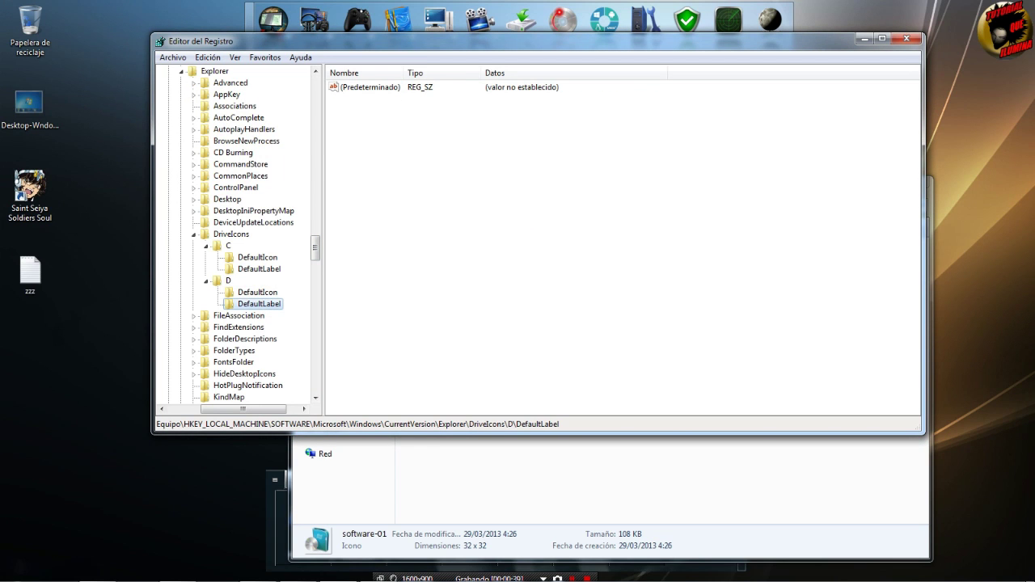
pyautogui.doubleClick(371, 87)
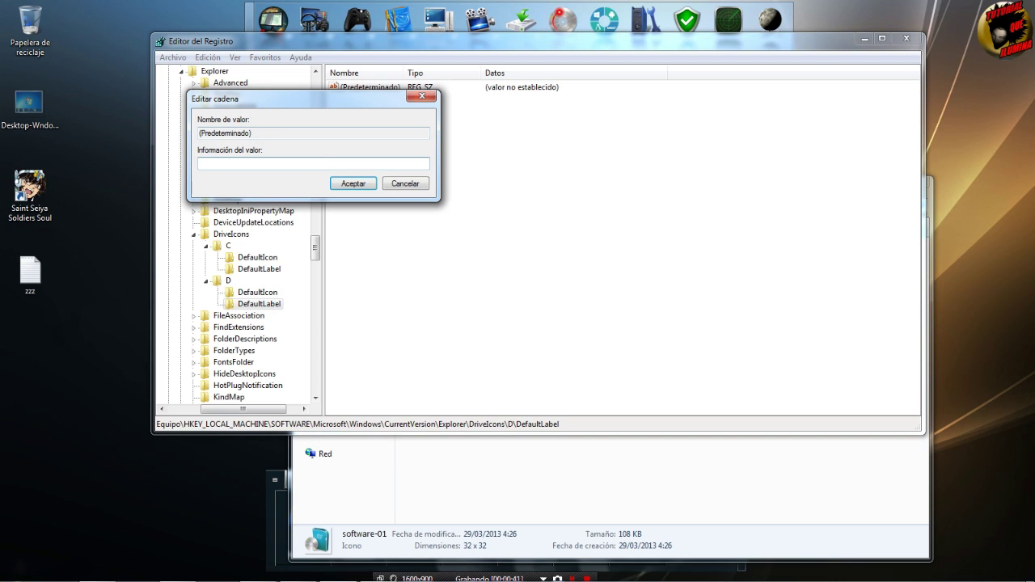
pyautogui.click(333, 163)
pyautogui.write('E')
pyautogui.click(277, 165)
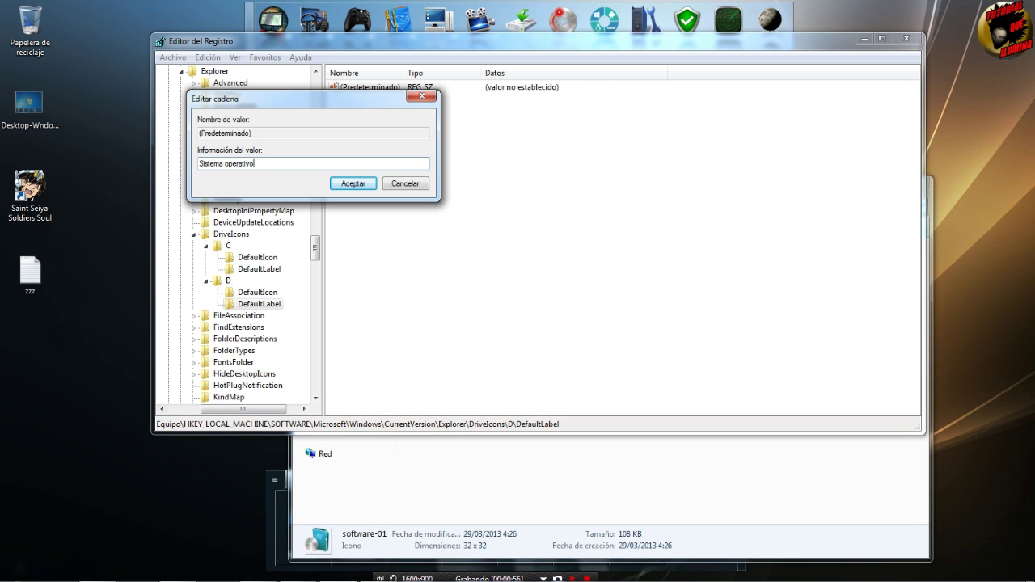
pyautogui.write('Alterno')
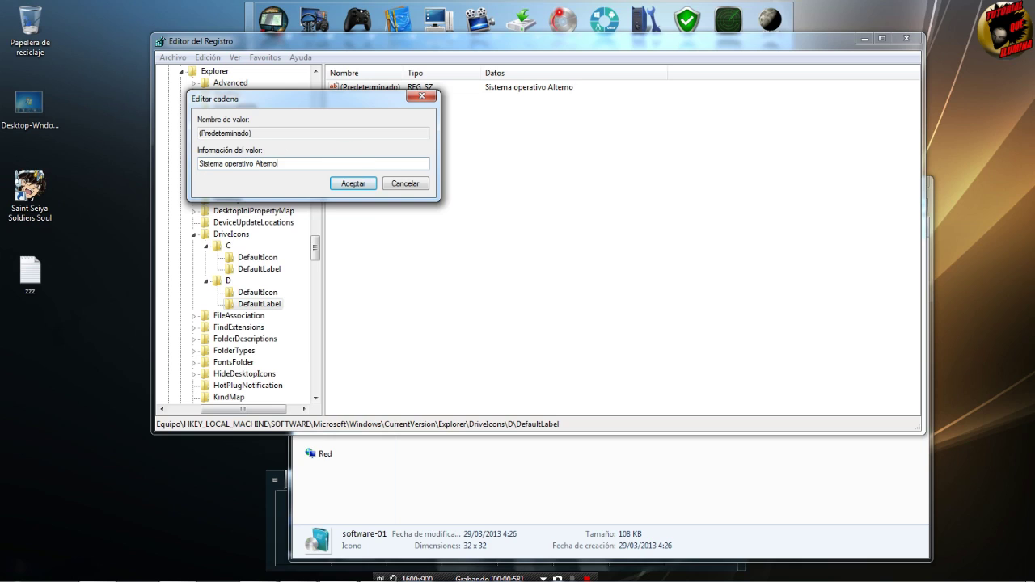
pyautogui.click(348, 181)
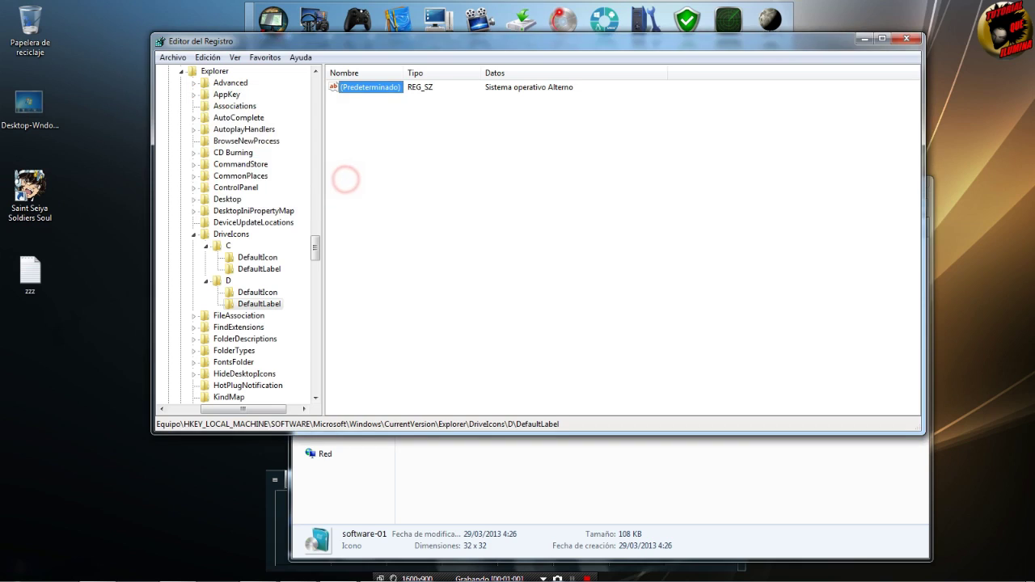